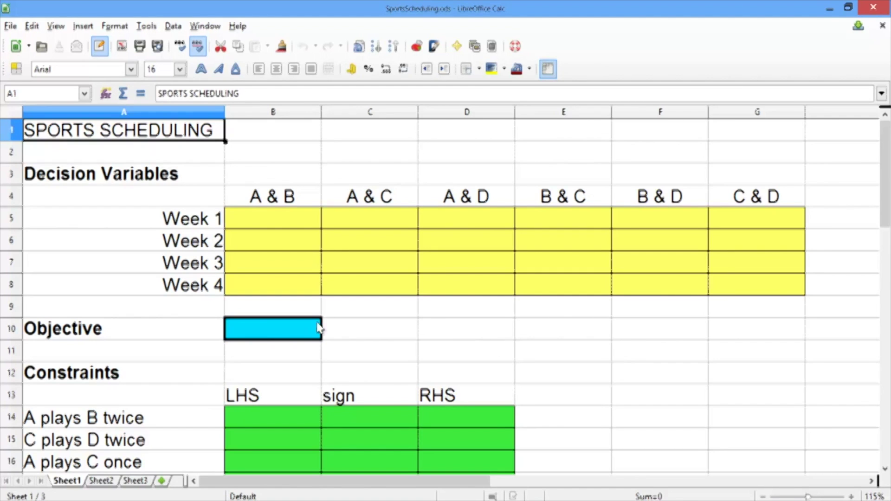
Begin the objective formula in B10 with the weighted A & B weeks: =1*B5 + 2*B6 + 4*B7 + 8*B8
{"action": "left_click", "coordinate": [305, 334]}
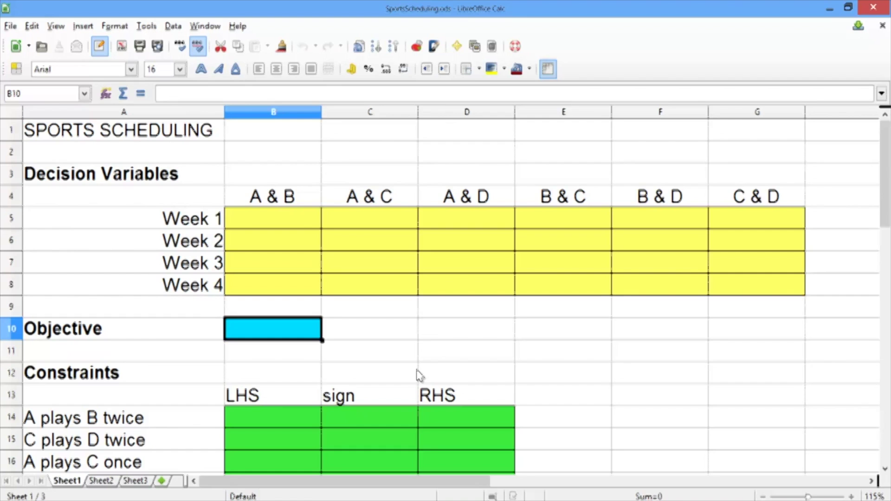
{"action": "type", "text": "="}
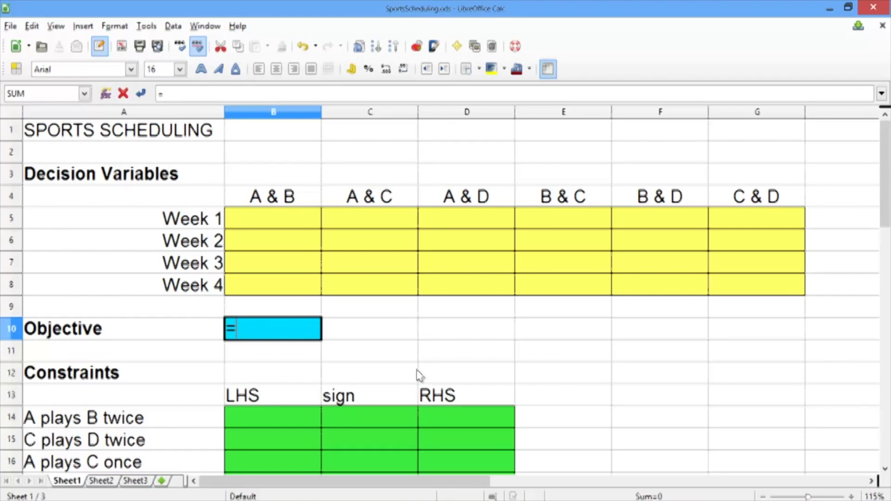
{"action": "type", "text": "1*"}
{"action": "left_click", "coordinate": [284, 227]}
{"action": "type", "text": "+"}
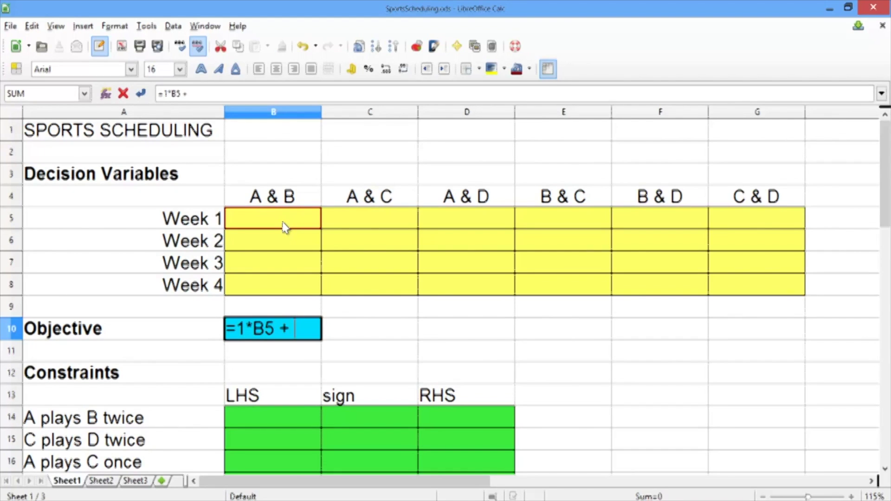
{"action": "type", "text": " 2*"}
{"action": "left_click", "coordinate": [296, 244]}
{"action": "type", "text": "+"}
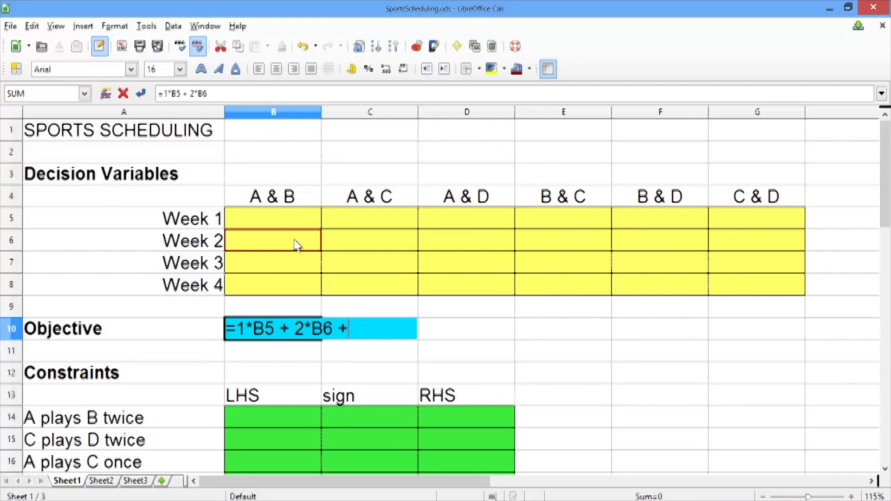
{"action": "type", "text": " 4*"}
{"action": "left_click", "coordinate": [298, 269]}
{"action": "type", "text": "+ "}
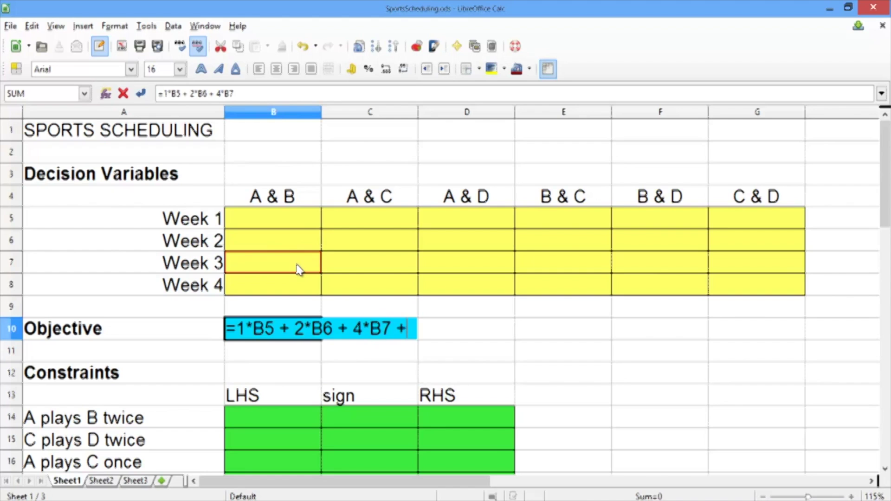
{"action": "type", "text": "8*"}
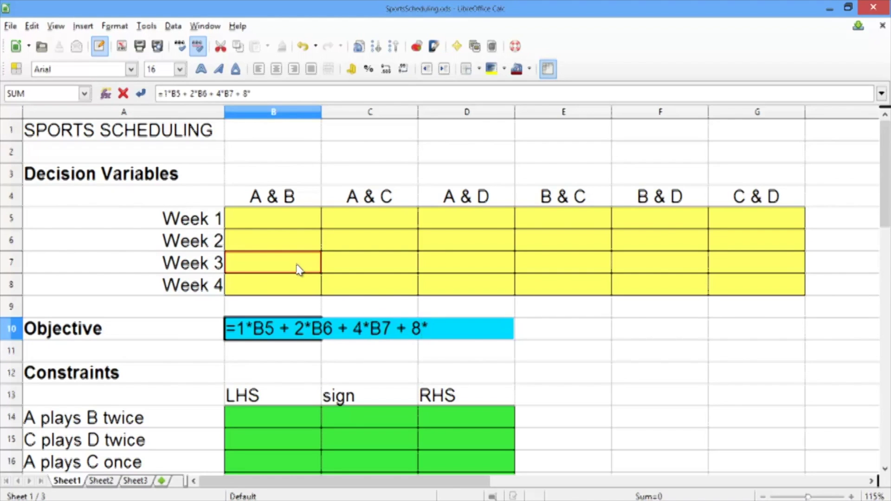
{"action": "left_click", "coordinate": [294, 292]}
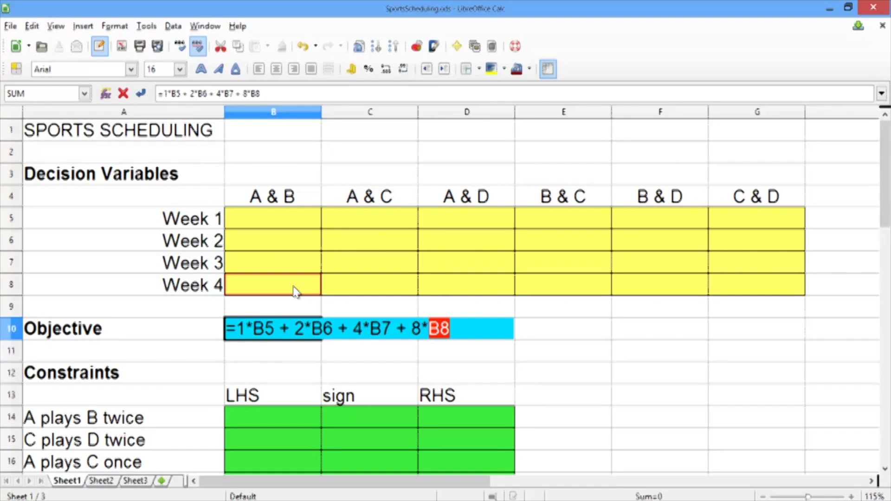
Complete the objective formula by adding the weighted C & D weeks: + 1*G5 + 2*G6 + 4*G7 + 8*G8
{"action": "type", "text": "+ 1*"}
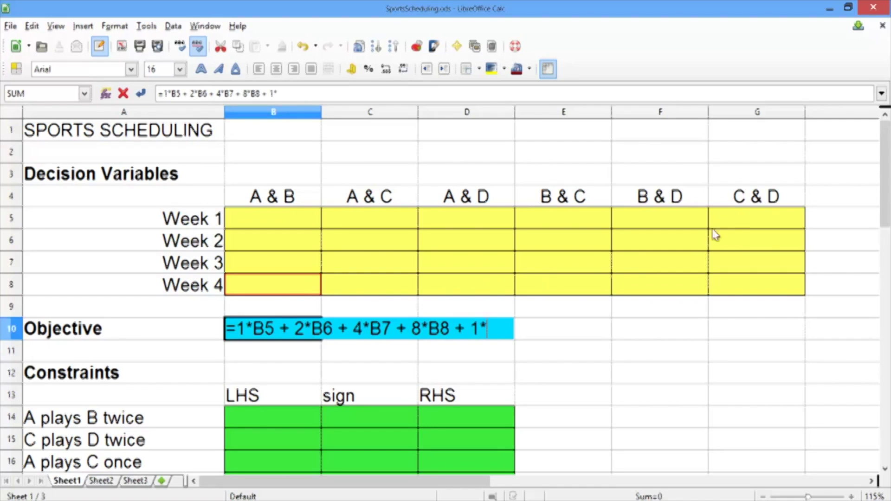
{"action": "left_click", "coordinate": [737, 225]}
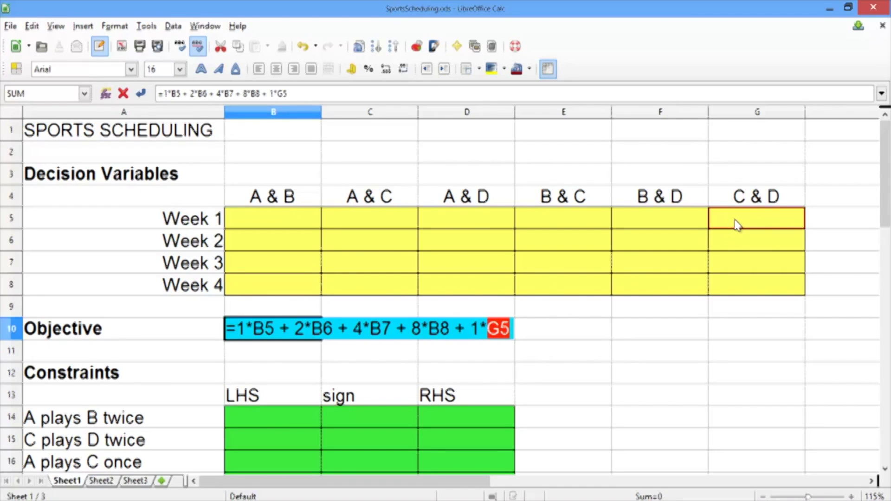
{"action": "type", "text": "+ 2*"}
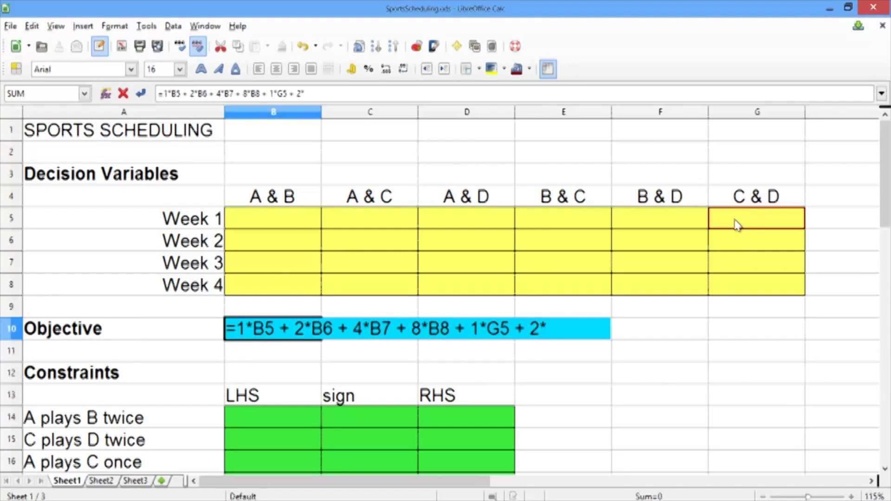
{"action": "left_click", "coordinate": [738, 242]}
{"action": "type", "text": "+ 4*"}
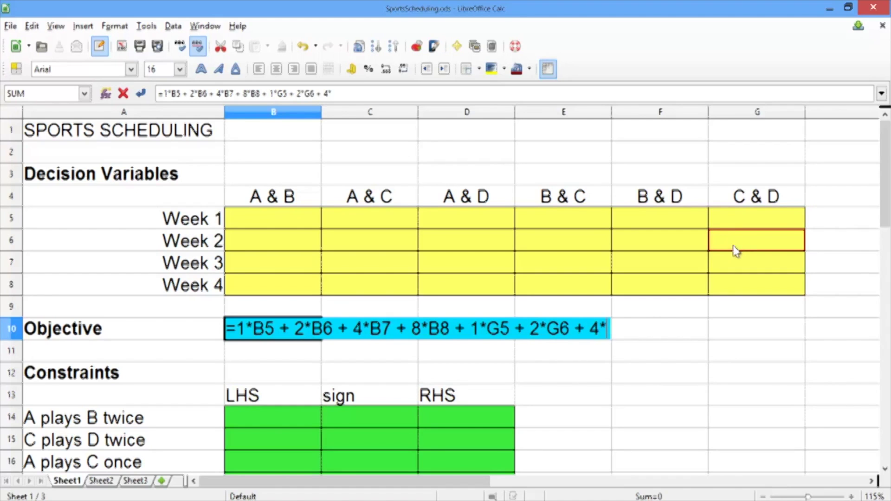
{"action": "left_click", "coordinate": [736, 268]}
{"action": "type", "text": "+ 8"}
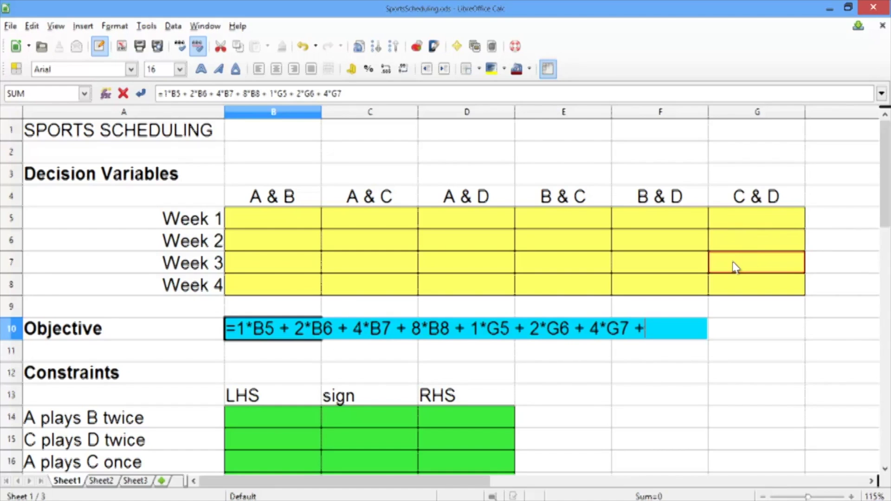
{"action": "type", "text": "*"}
{"action": "left_click", "coordinate": [735, 284]}
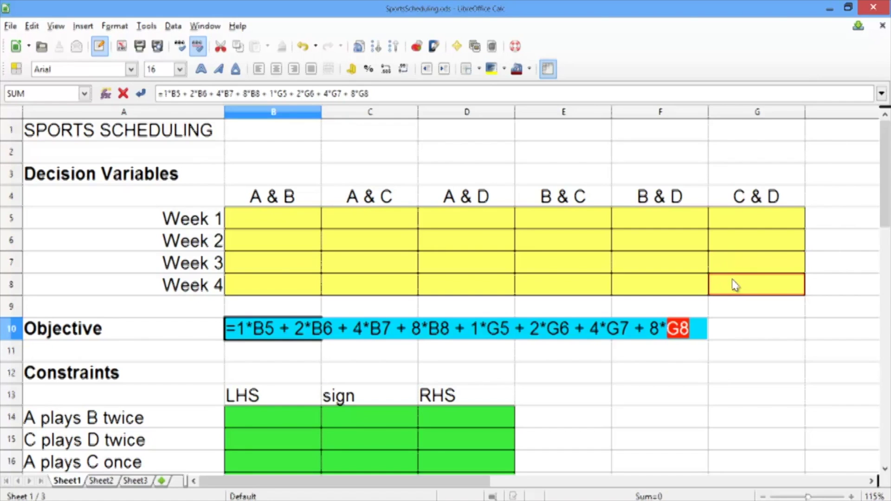
{"action": "key", "text": "Return"}
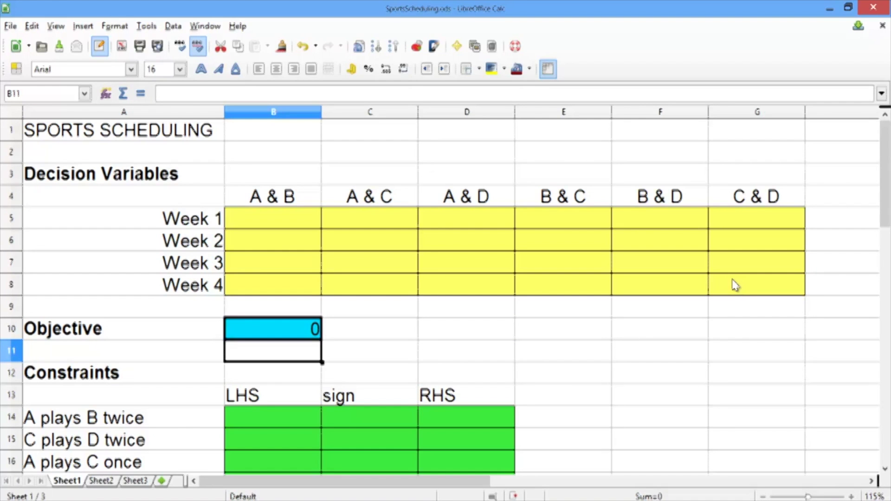
Fill in the "A plays B twice" constraint in row 14 with LHS =sum(B5:B8), sign = and RHS 2
{"action": "key", "text": "Down"}
{"action": "key", "text": "Down"}
{"action": "key", "text": "Down"}
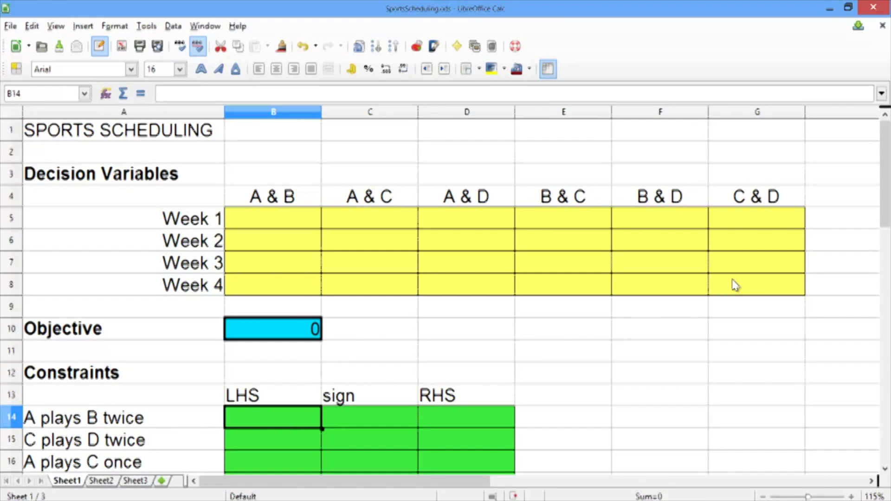
{"action": "type", "text": "=su"}
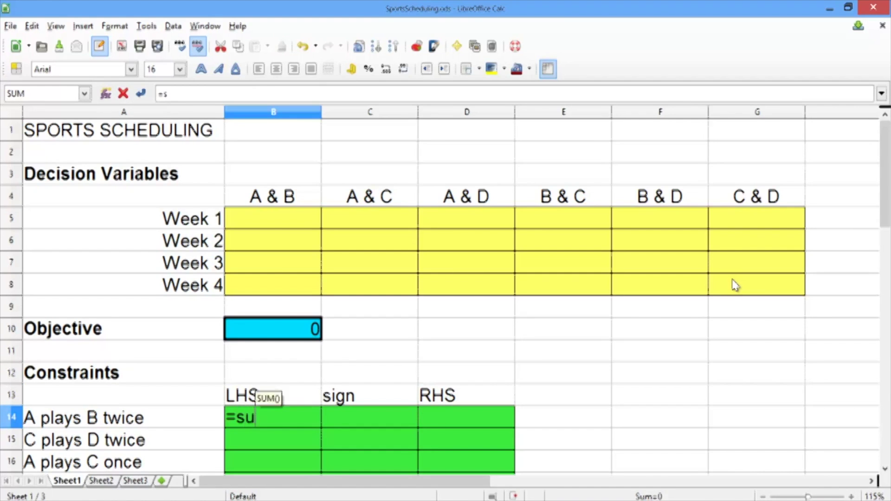
{"action": "type", "text": "m("}
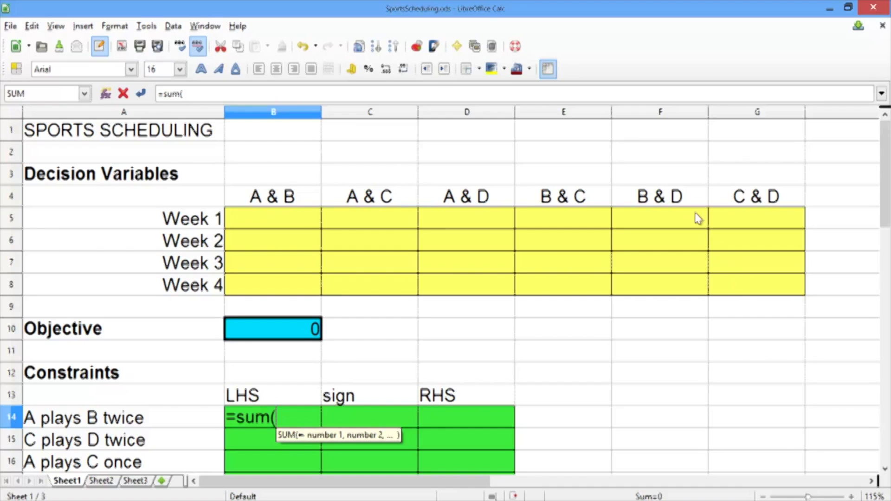
{"action": "left_click_drag", "start_coordinate": [278, 221], "coordinate": [279, 281]}
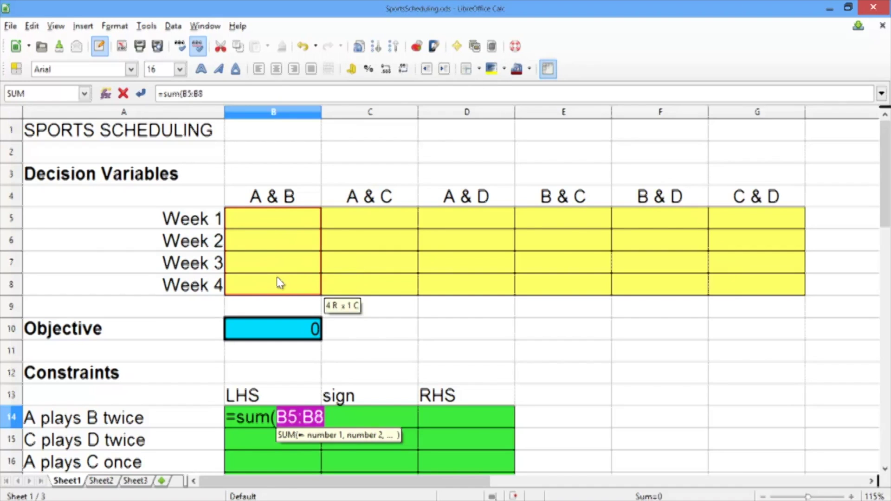
{"action": "type", "text": ")"}
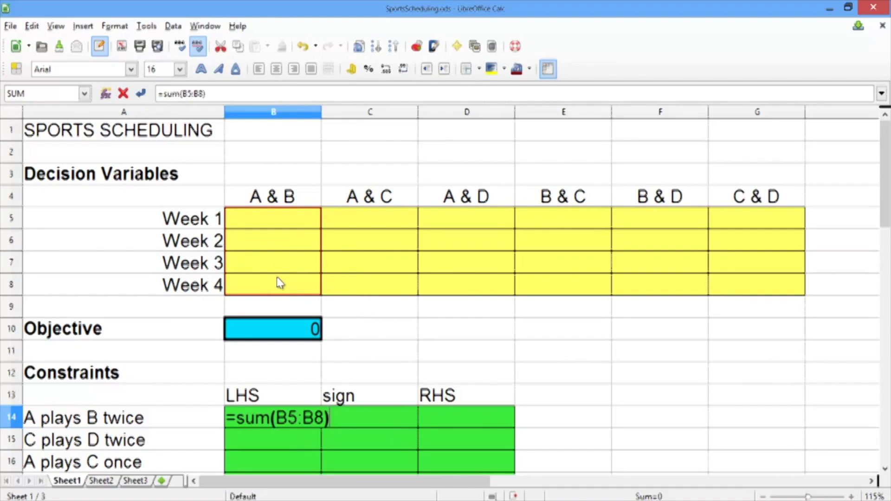
{"action": "key", "text": "Tab"}
{"action": "type", "text": "="}
{"action": "key", "text": "Tab"}
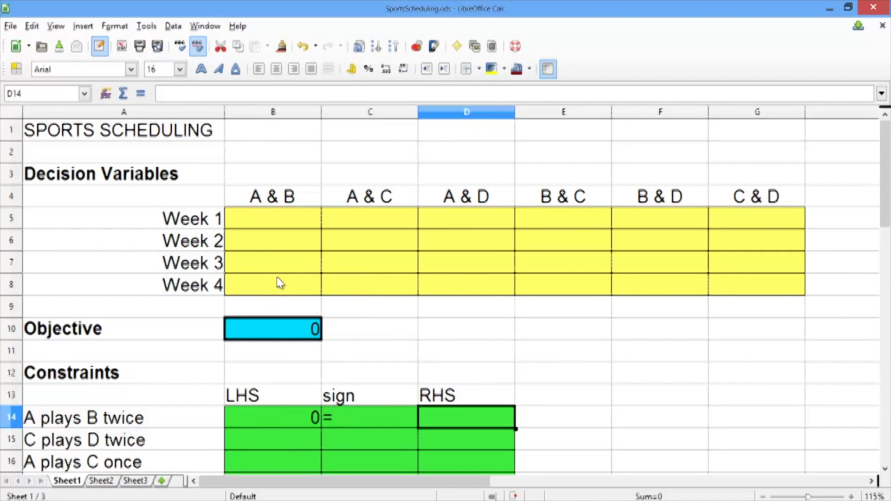
{"action": "type", "text": "2"}
{"action": "key", "text": "Return"}
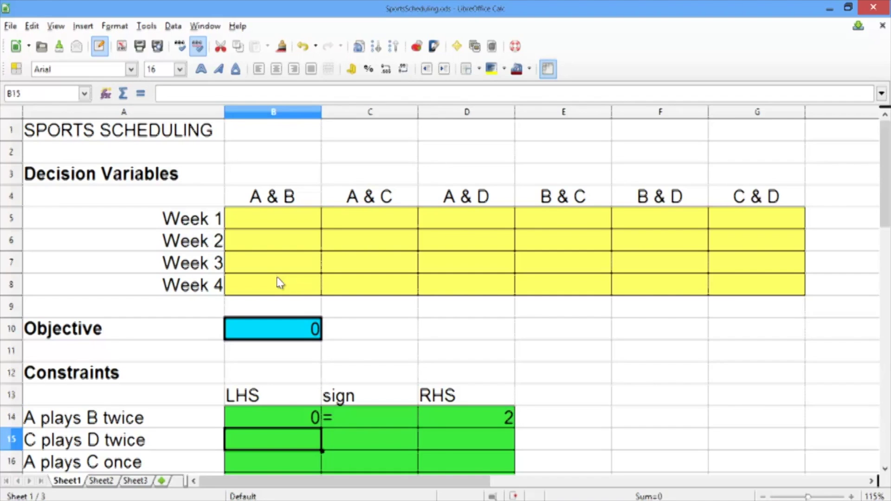
Fill in the "C plays D twice" constraint in row 15 with LHS =sum(G5:G8), sign = and RHS 2
{"action": "type", "text": "=sum("}
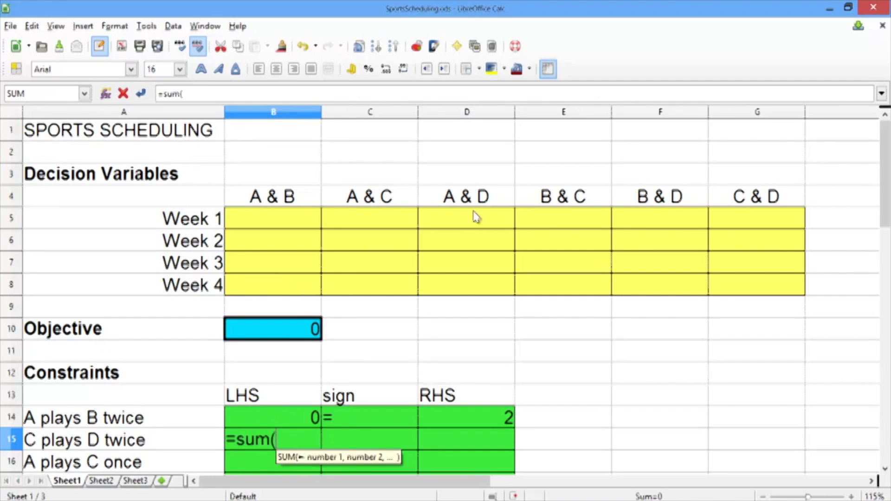
{"action": "left_click_drag", "start_coordinate": [723, 223], "coordinate": [720, 285]}
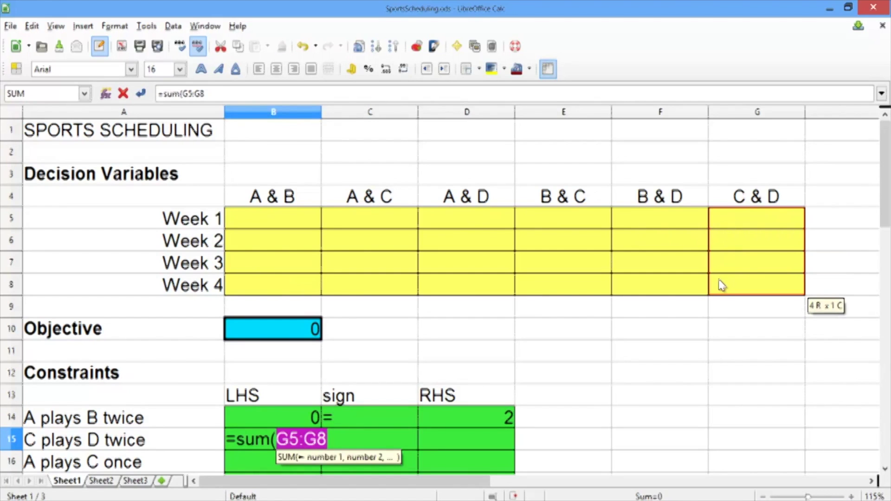
{"action": "type", "text": ")"}
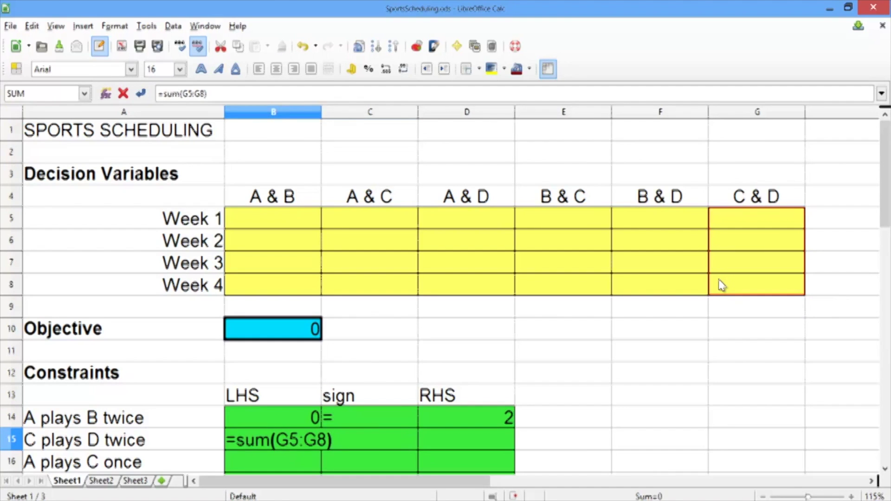
{"action": "key", "text": "Tab"}
{"action": "type", "text": "="}
{"action": "key", "text": "Tab"}
{"action": "type", "text": "2"}
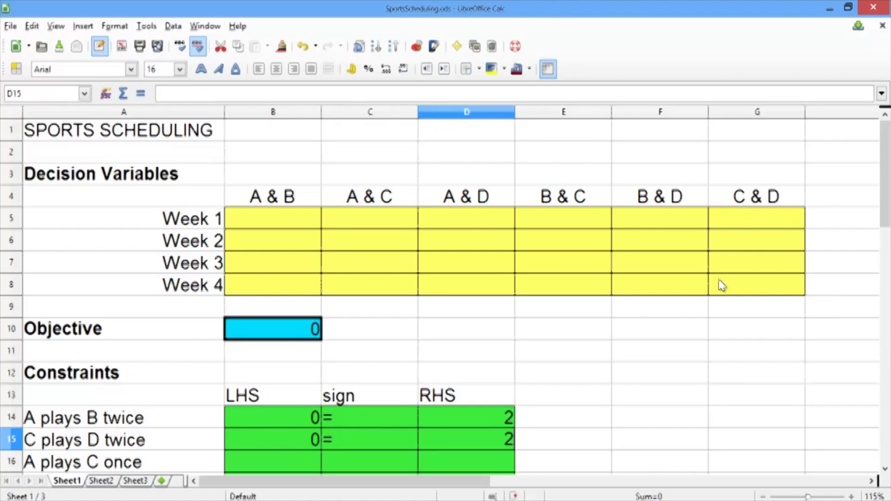
{"action": "key", "text": "Return"}
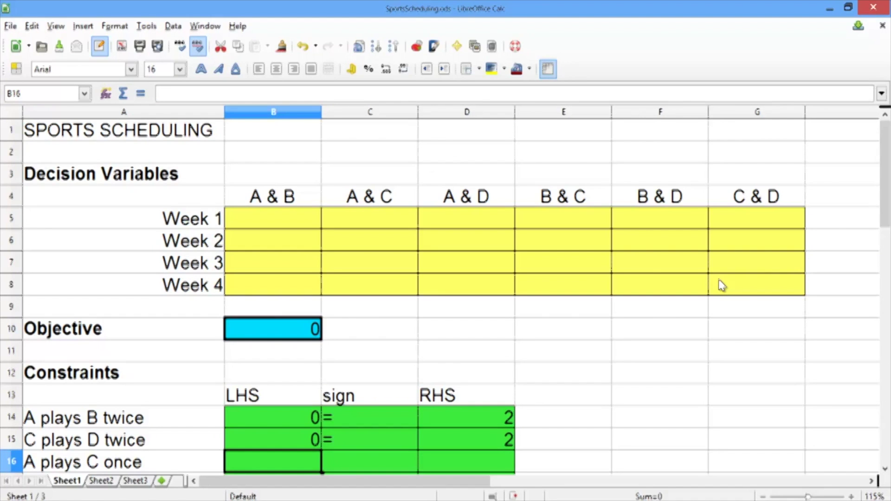
Fill in the "A plays C once" constraint in row 16 with LHS =sum(C5:C8), sign = and RHS 1
{"action": "type", "text": "=sum("}
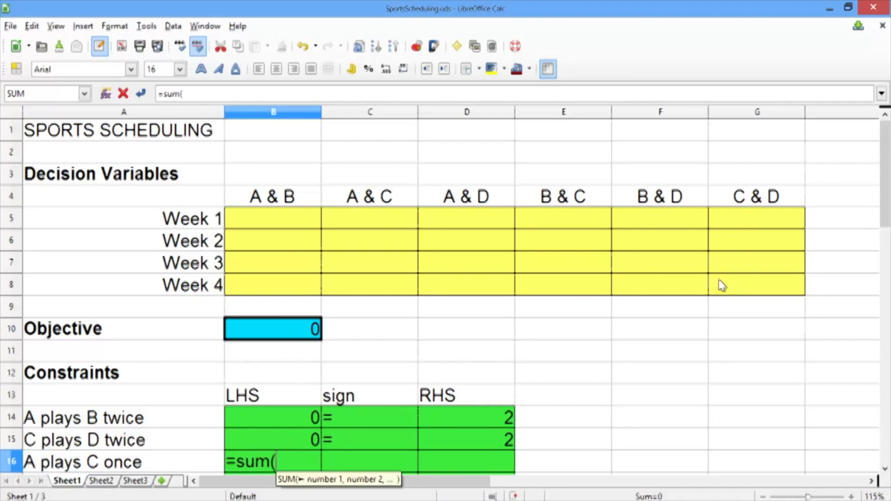
{"action": "left_click_drag", "start_coordinate": [384, 220], "coordinate": [382, 290]}
{"action": "type", "text": ")"}
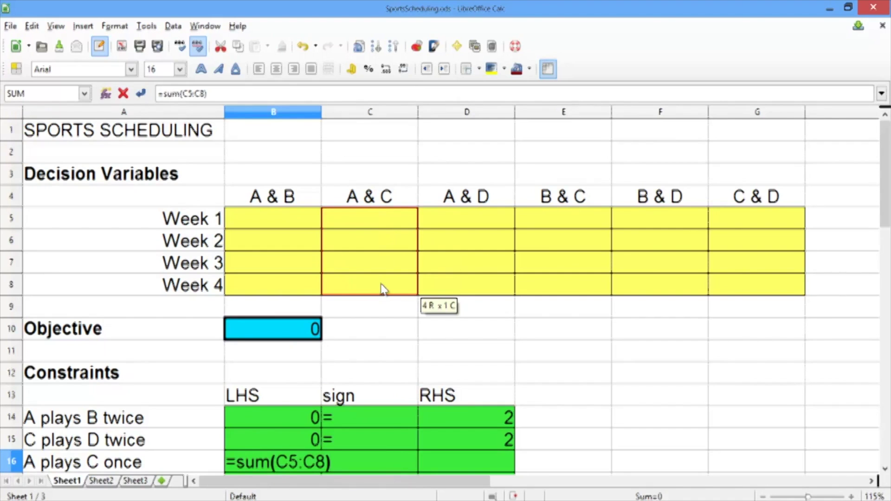
{"action": "key", "text": "Tab"}
{"action": "key", "text": "Tab"}
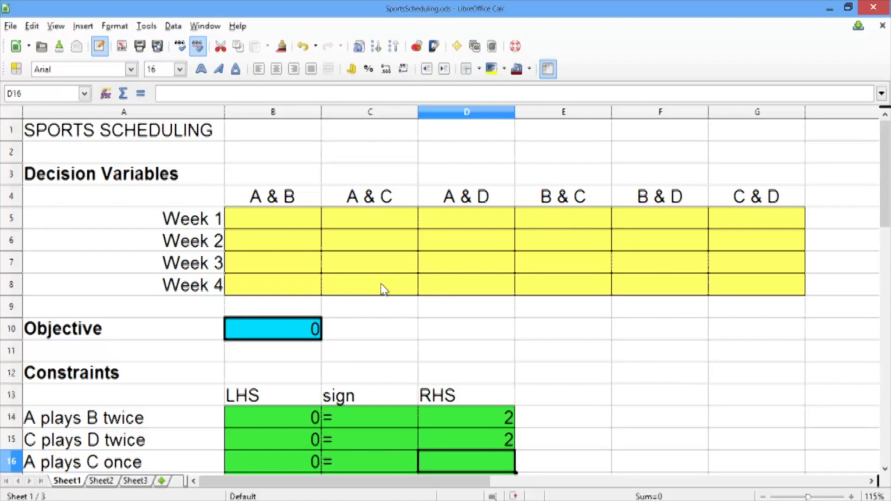
{"action": "type", "text": "1"}
{"action": "key", "text": "Return"}
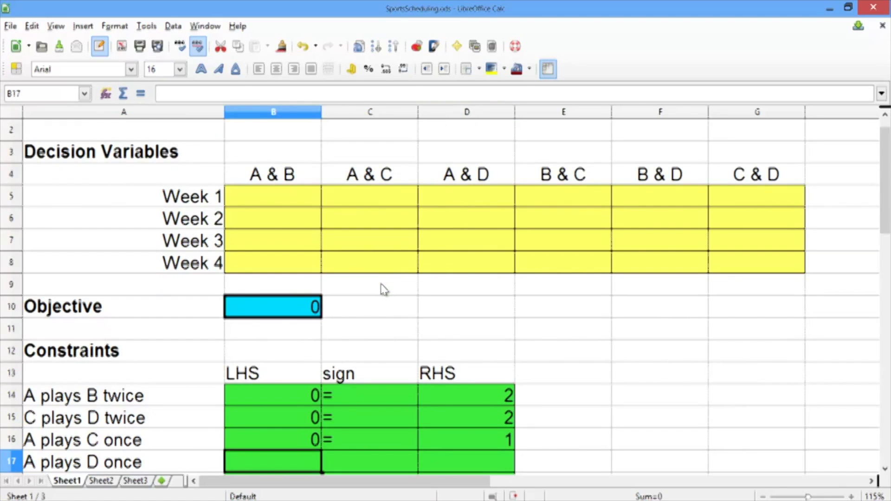
Fill in the "A plays D once" constraint in row 17 with LHS =sum(D5:D8), sign = and RHS 1
{"action": "type", "text": "=sum("}
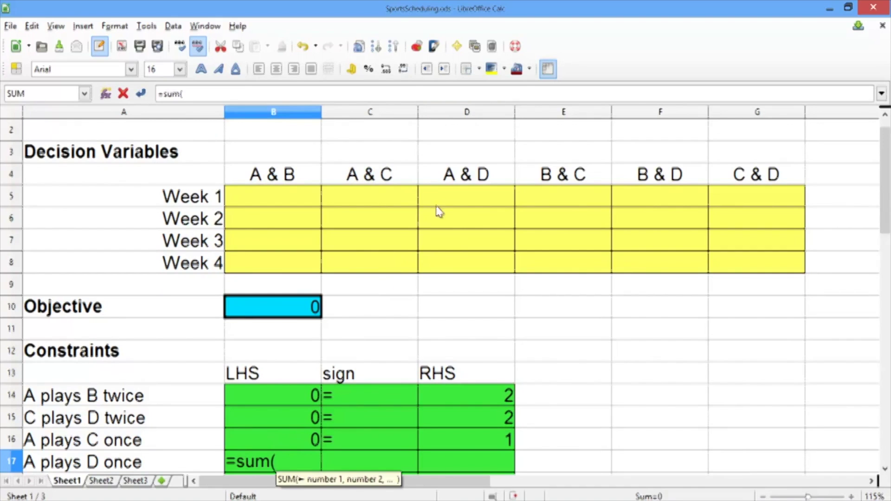
{"action": "left_click_drag", "start_coordinate": [446, 199], "coordinate": [452, 263]}
{"action": "type", "text": ")"}
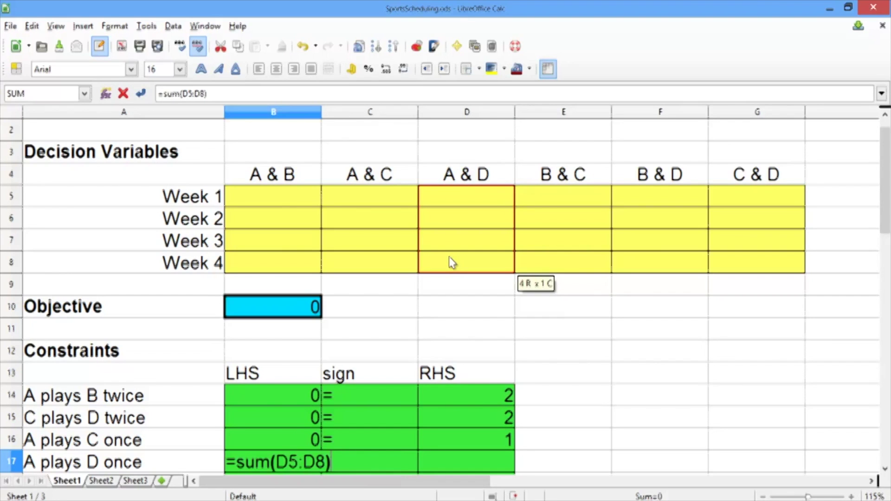
{"action": "key", "text": "Tab"}
{"action": "type", "text": "="}
{"action": "key", "text": "Tab"}
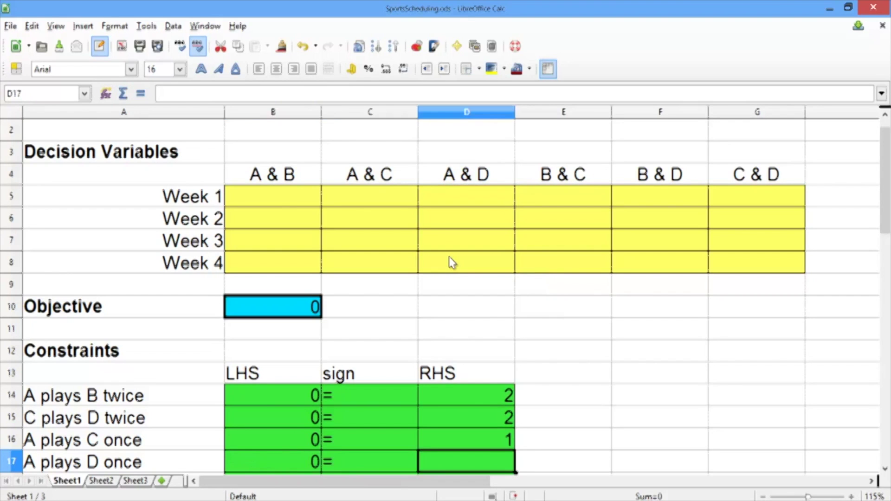
{"action": "type", "text": "1"}
{"action": "key", "text": "Return"}
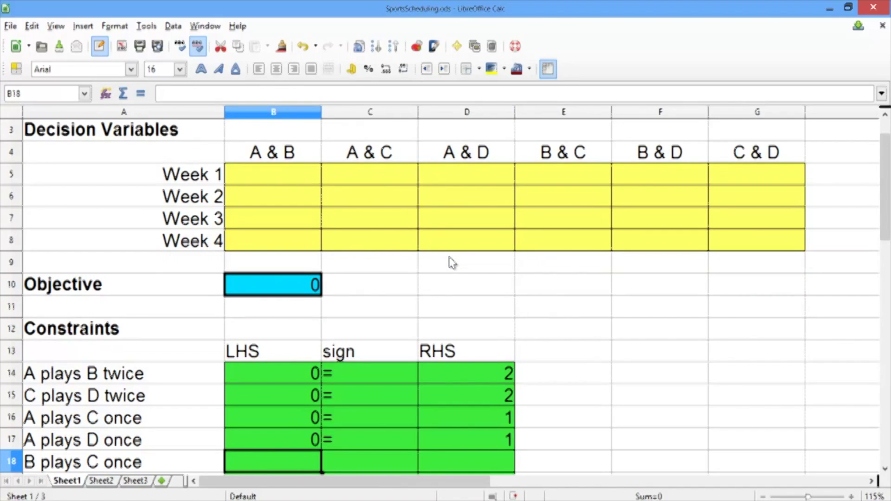
Fill in the "B plays C once" constraint in row 18 with LHS =sum(E5:E8), sign = and RHS 1
{"action": "type", "text": "=sum("}
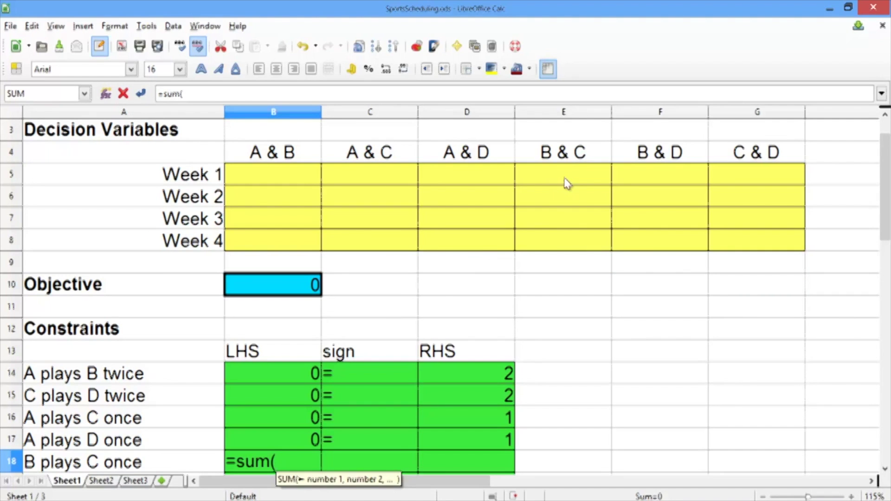
{"action": "left_click_drag", "start_coordinate": [570, 182], "coordinate": [576, 243]}
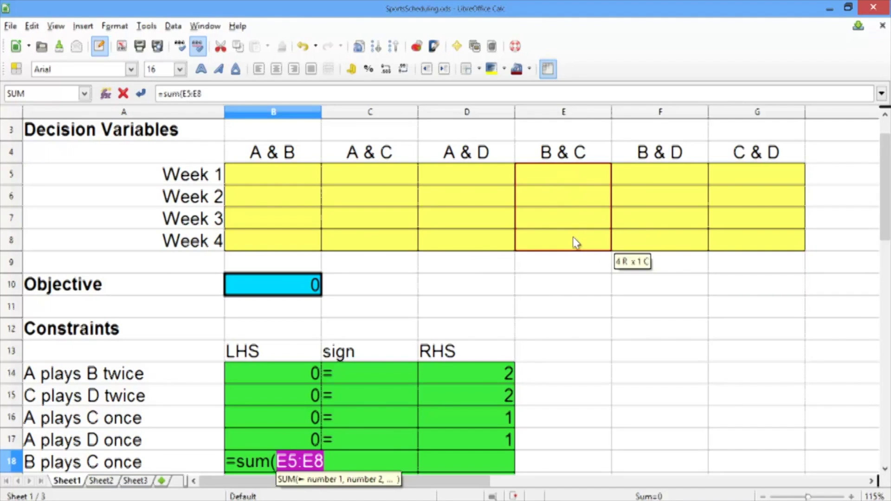
{"action": "type", "text": ")"}
{"action": "key", "text": "Tab"}
{"action": "type", "text": "="}
{"action": "key", "text": "Tab"}
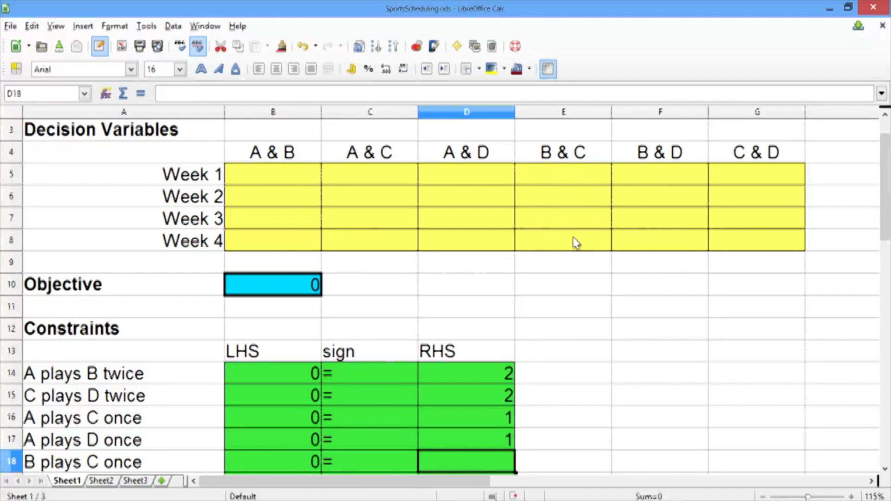
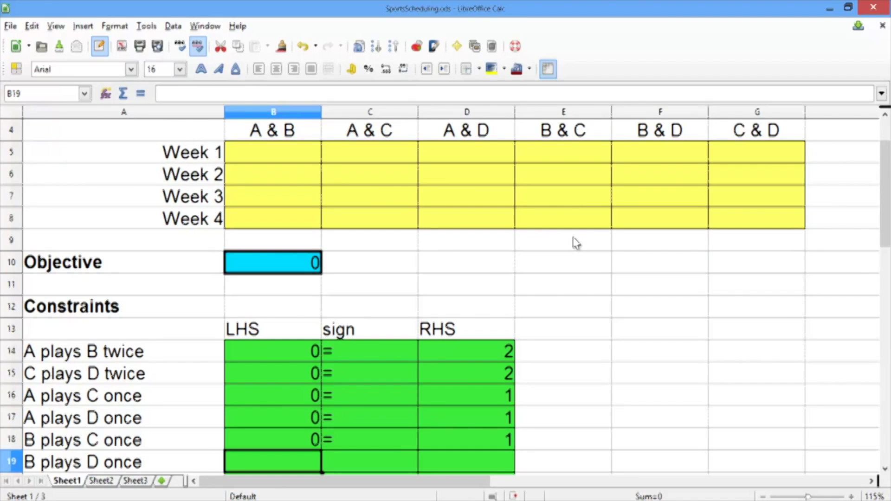
Fill in the "B plays D once" constraint in row 19 with LHS =sum(F5:F8), sign = and RHS 1
{"action": "type", "text": "=sum("}
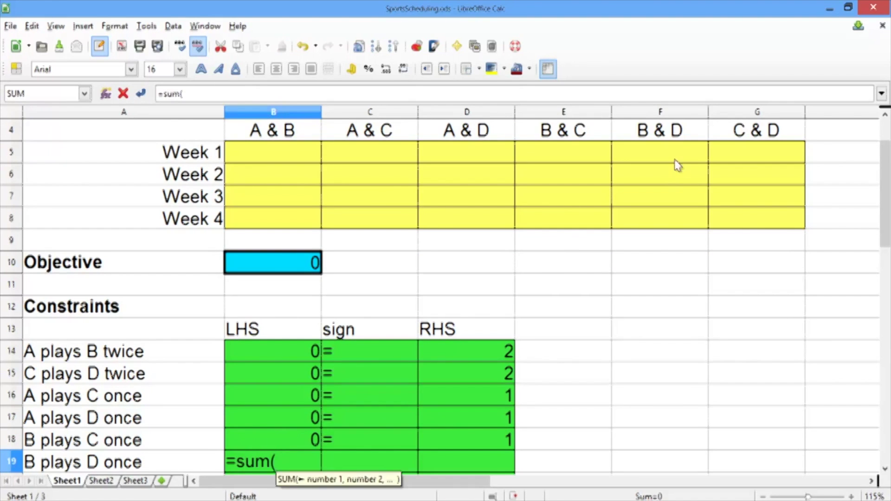
{"action": "left_click_drag", "start_coordinate": [664, 161], "coordinate": [666, 219]}
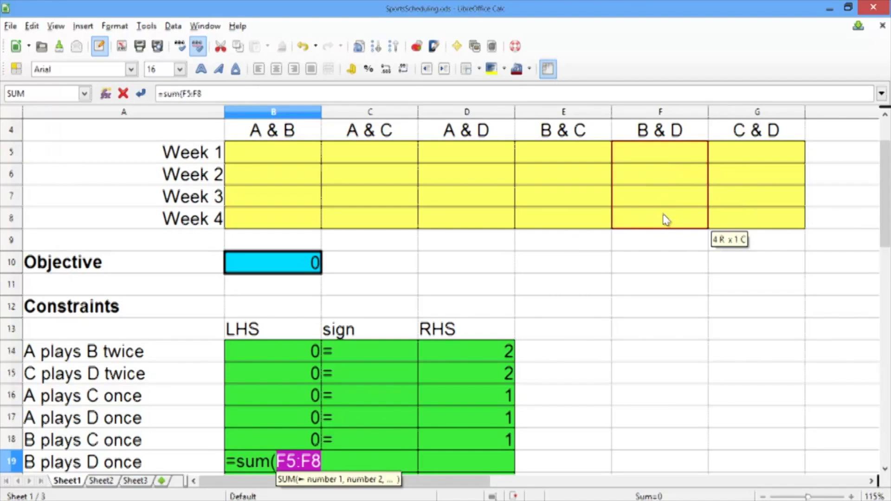
{"action": "type", "text": ")"}
{"action": "key", "text": "Tab"}
{"action": "key", "text": "Tab"}
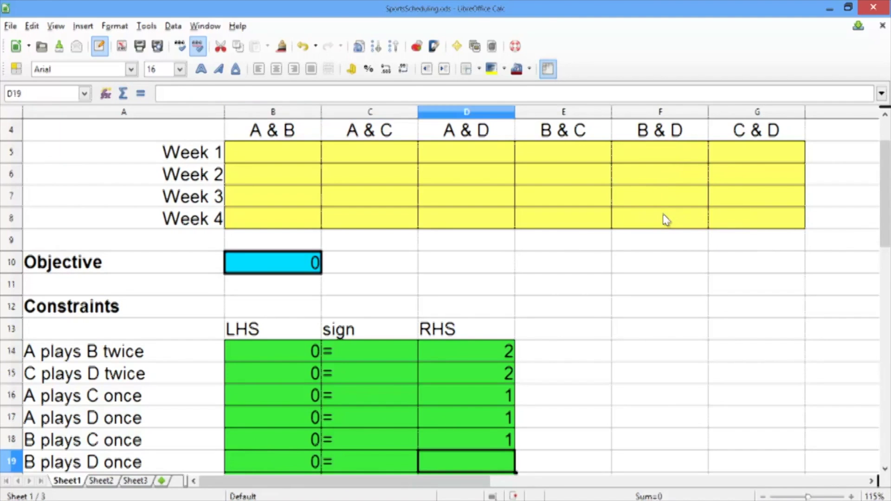
{"action": "type", "text": "1"}
{"action": "key", "text": "Return"}
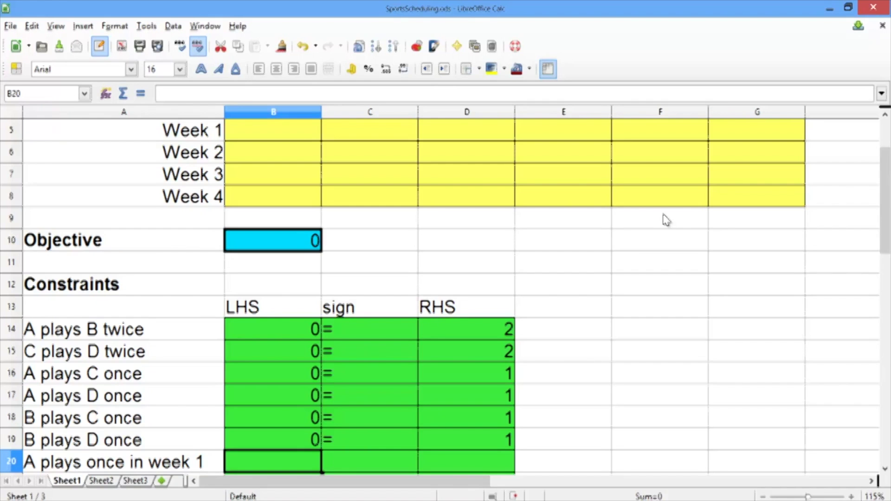
Fill in the "A plays once in week 1" constraint in row 20 with LHS =B5+C5+D5, sign = and RHS 1
{"action": "type", "text": "="}
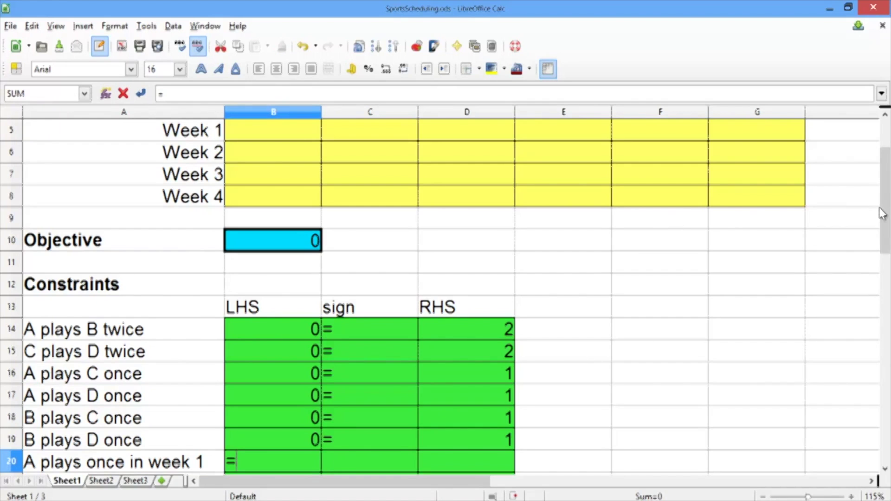
{"action": "left_click_drag", "start_coordinate": [881, 213], "coordinate": [882, 186]}
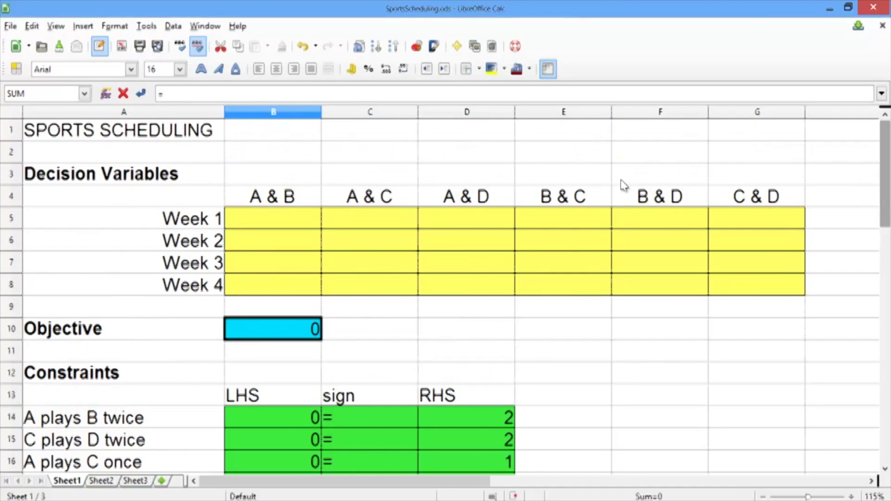
{"action": "left_click", "coordinate": [309, 217]}
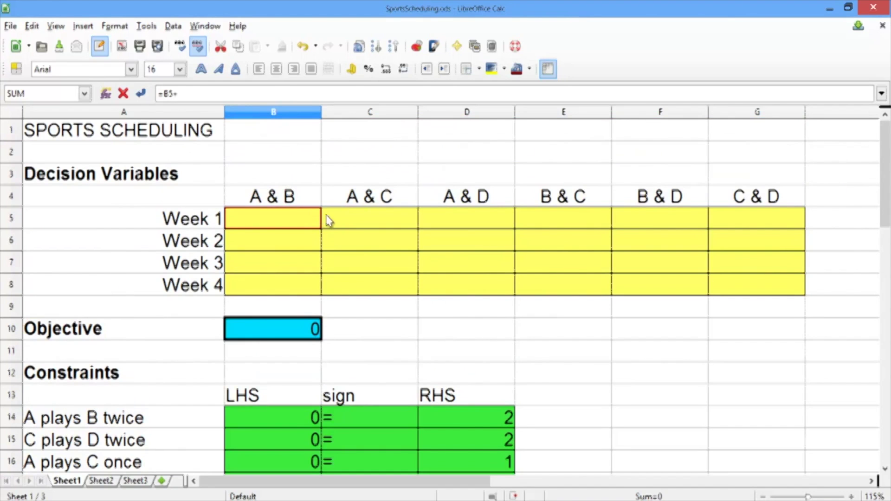
{"action": "type", "text": "+"}
{"action": "left_click", "coordinate": [344, 217]}
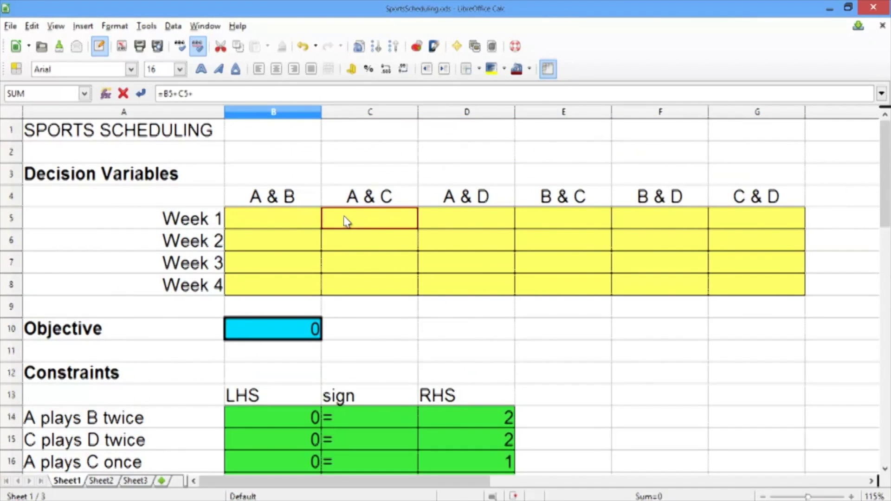
{"action": "left_click", "coordinate": [447, 222]}
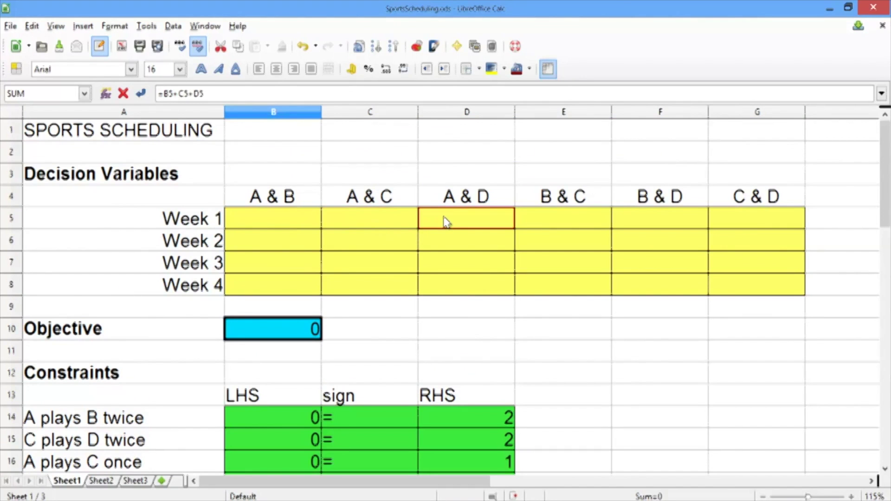
{"action": "key", "text": "Tab"}
{"action": "type", "text": "="}
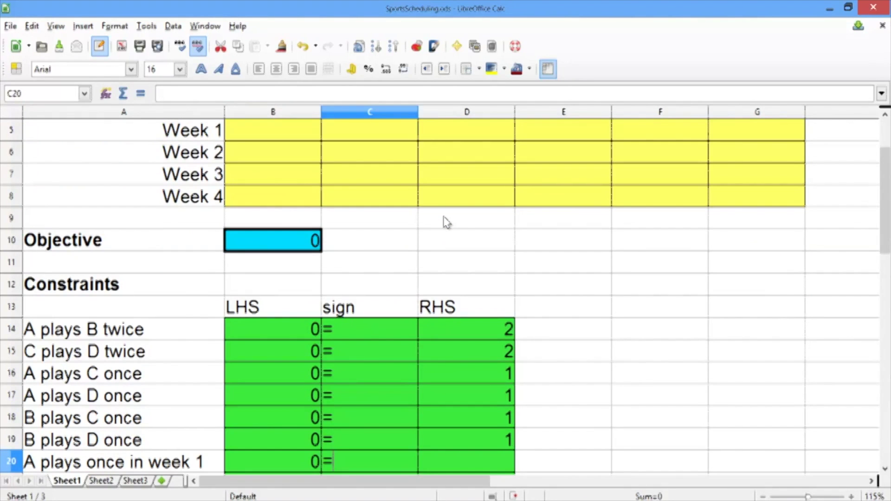
{"action": "key", "text": "Tab"}
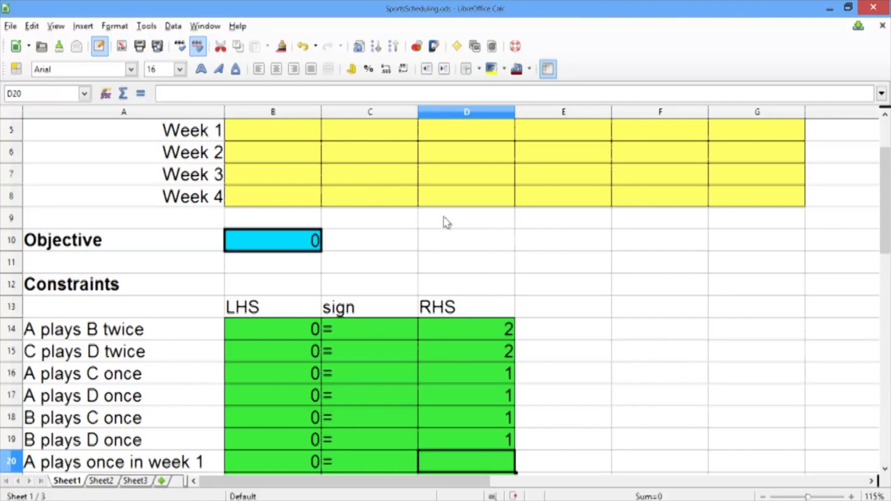
{"action": "type", "text": "1"}
{"action": "key", "text": "Return"}
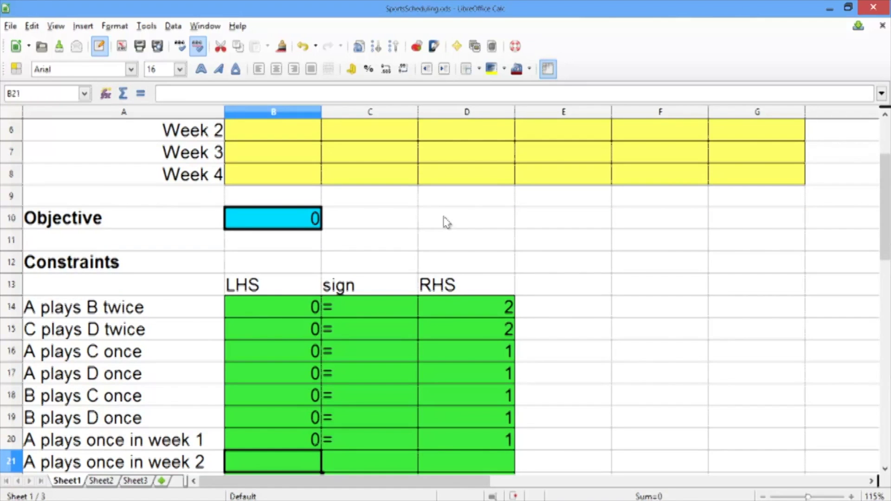
Fill in the "A plays once in week 2" constraint in row 21 with LHS =B6+C6+D6, sign = and RHS 1
{"action": "type", "text": "="}
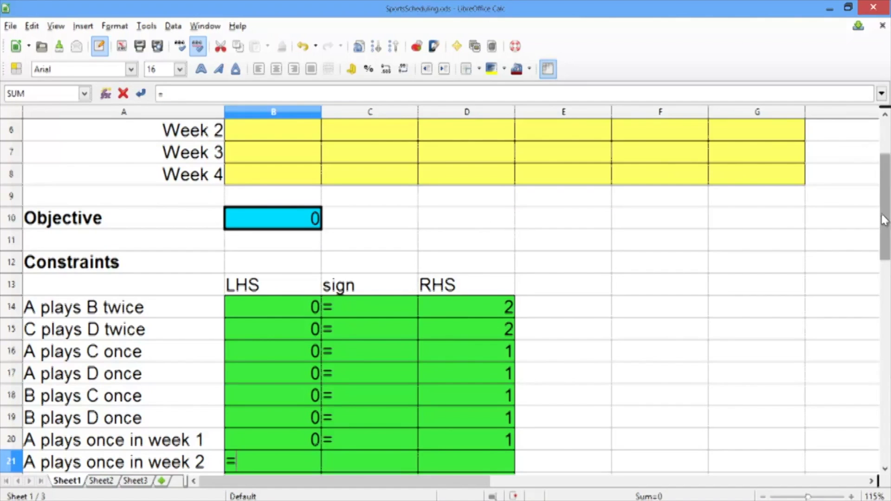
{"action": "left_click_drag", "start_coordinate": [885, 218], "coordinate": [885, 188]}
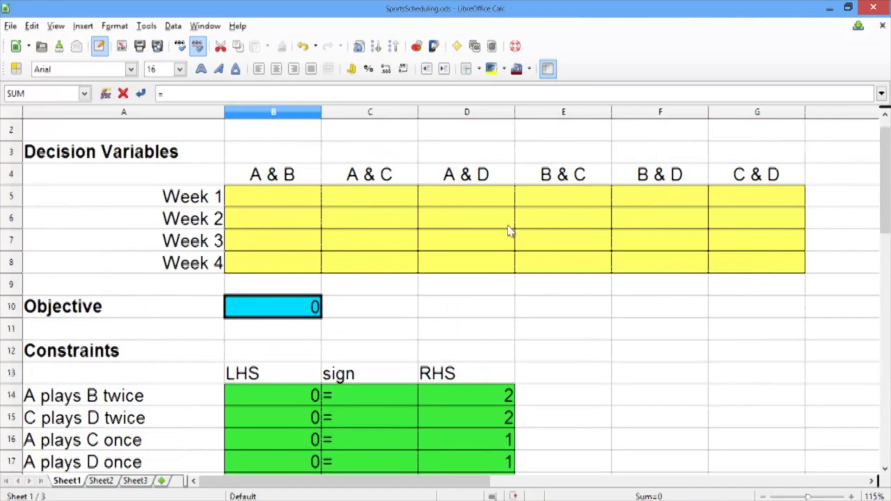
{"action": "left_click", "coordinate": [278, 215]}
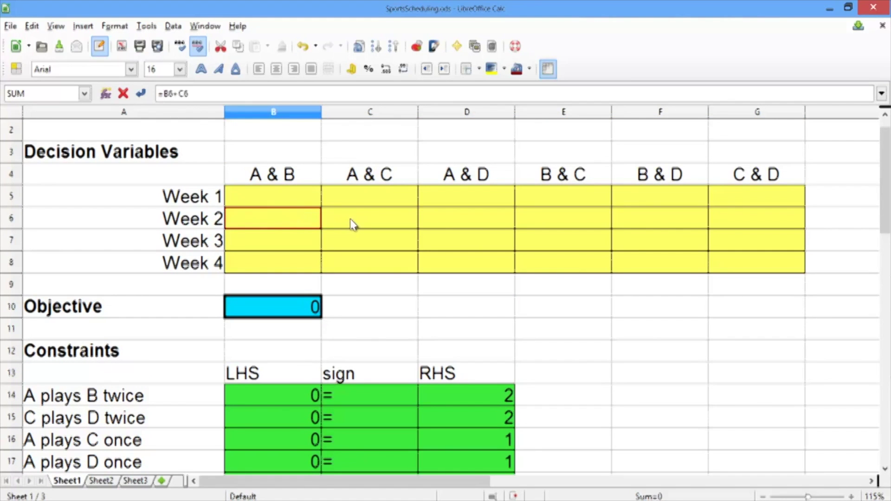
{"action": "type", "text": "+"}
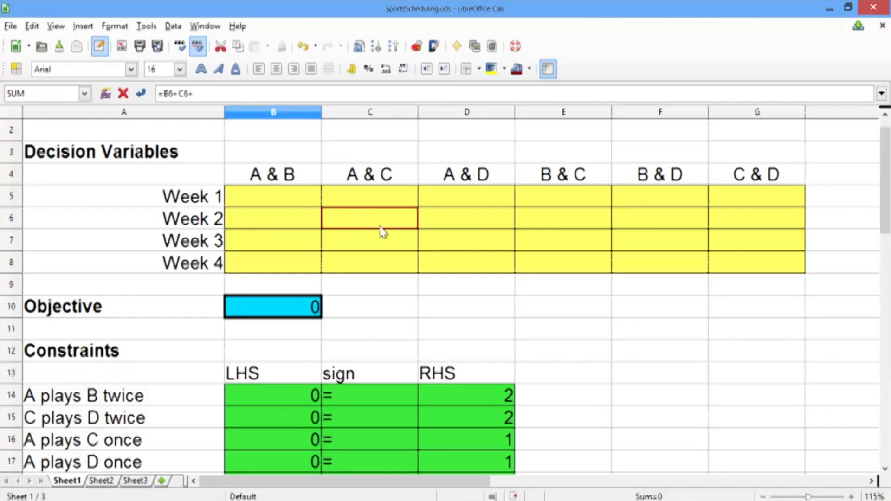
{"action": "left_click", "coordinate": [454, 223]}
{"action": "key", "text": "Return"}
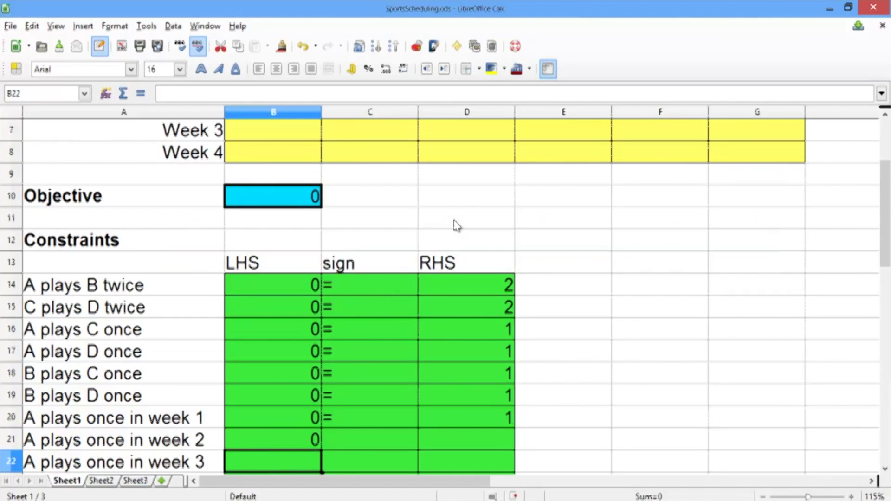
{"action": "key", "text": "Up"}
{"action": "key", "text": "Right"}
{"action": "type", "text": "="}
{"action": "key", "text": "Tab"}
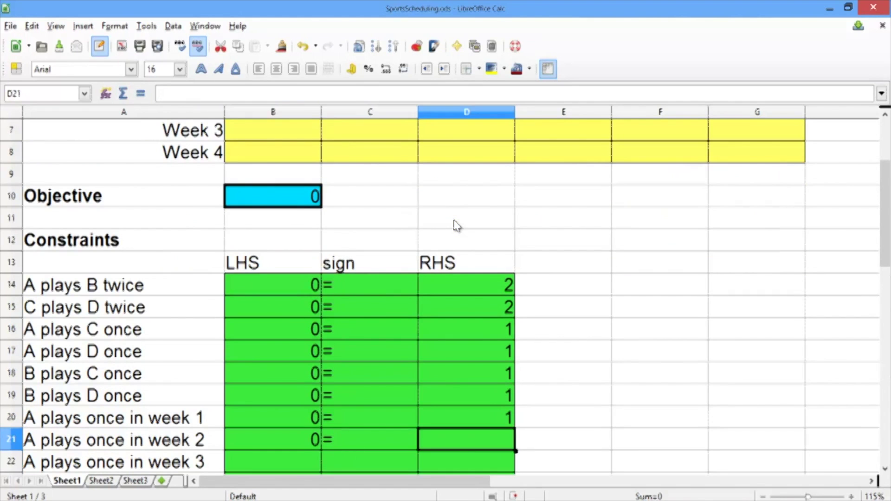
{"action": "type", "text": "1"}
{"action": "key", "text": "Return"}
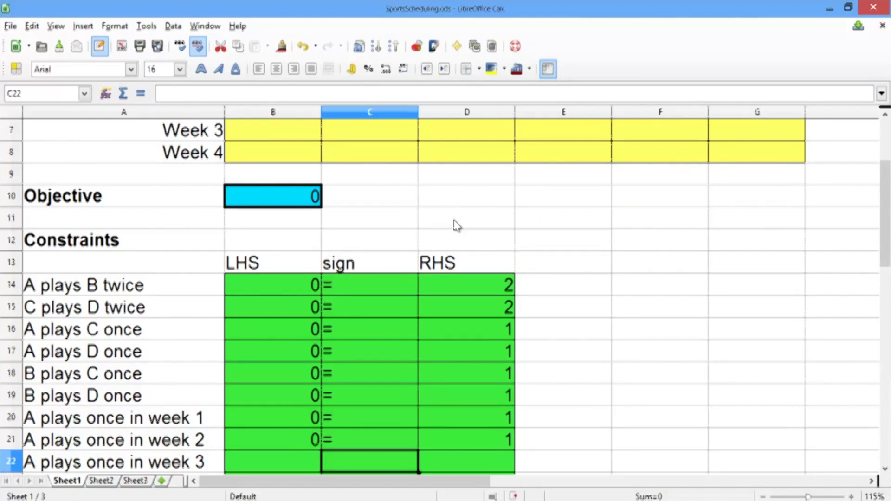
Fill in the "A plays once in week 3" constraint in row 22 with LHS =B7+C7+D7, sign = and RHS 1
{"action": "key", "text": "Left"}
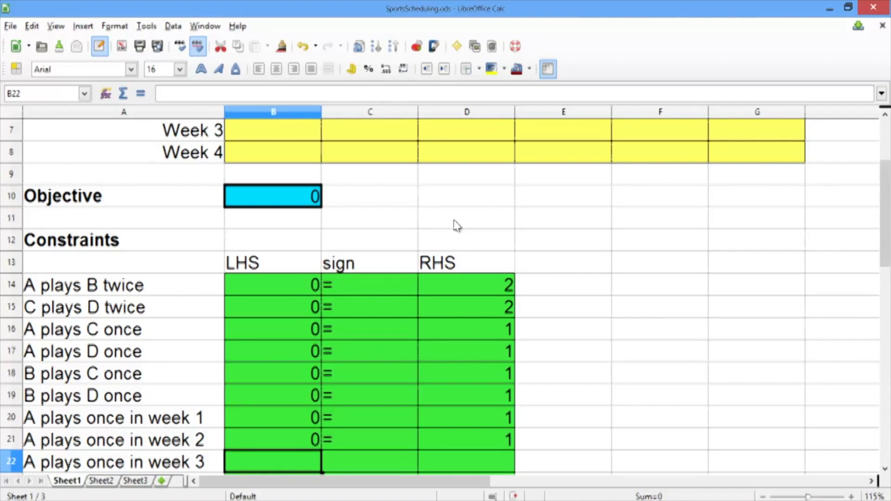
{"action": "type", "text": "="}
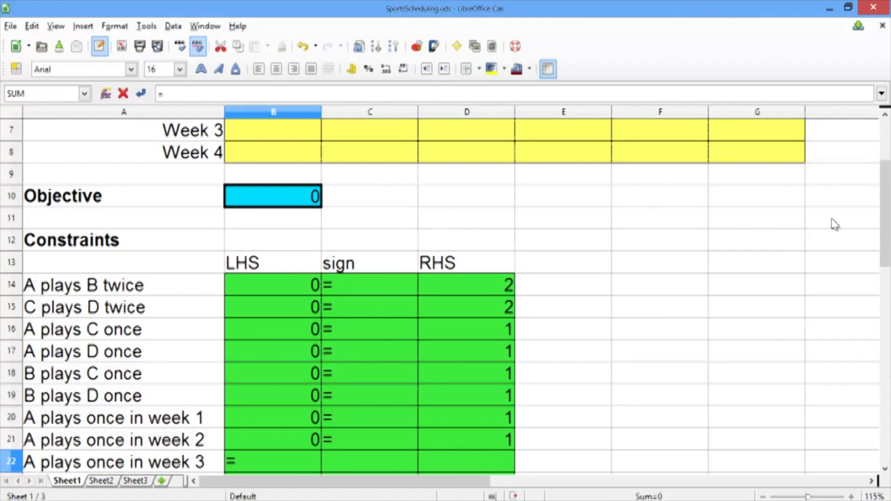
{"action": "left_click_drag", "start_coordinate": [884, 236], "coordinate": [884, 183]}
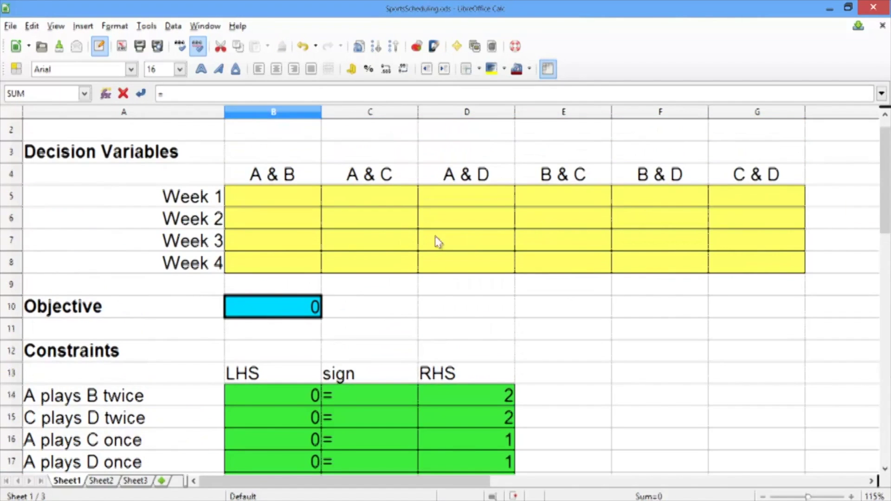
{"action": "left_click", "coordinate": [288, 248]}
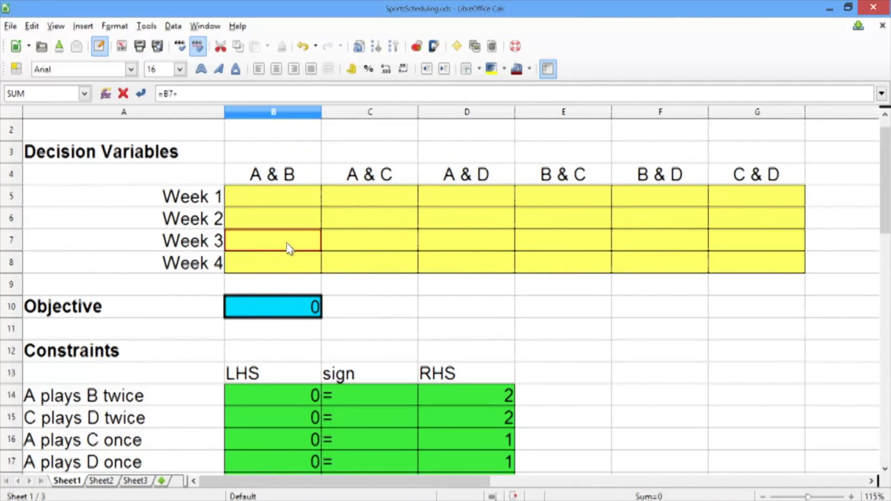
{"action": "left_click", "coordinate": [373, 242]}
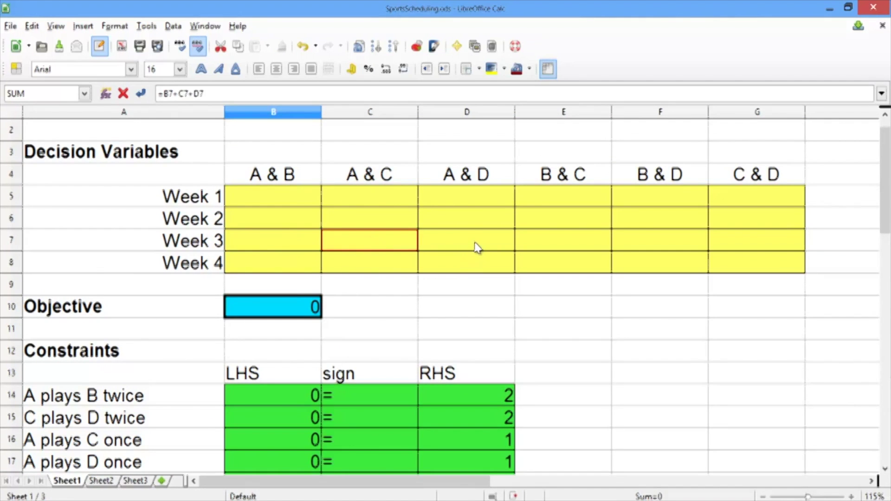
{"action": "key", "text": "Return"}
{"action": "key", "text": "Up"}
{"action": "key", "text": "Right"}
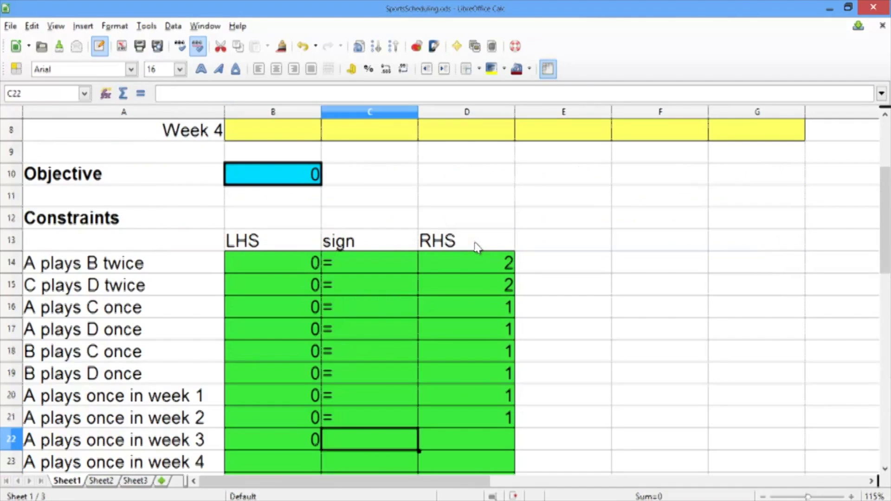
{"action": "type", "text": "="}
{"action": "key", "text": "Tab"}
{"action": "type", "text": "1"}
{"action": "key", "text": "Return"}
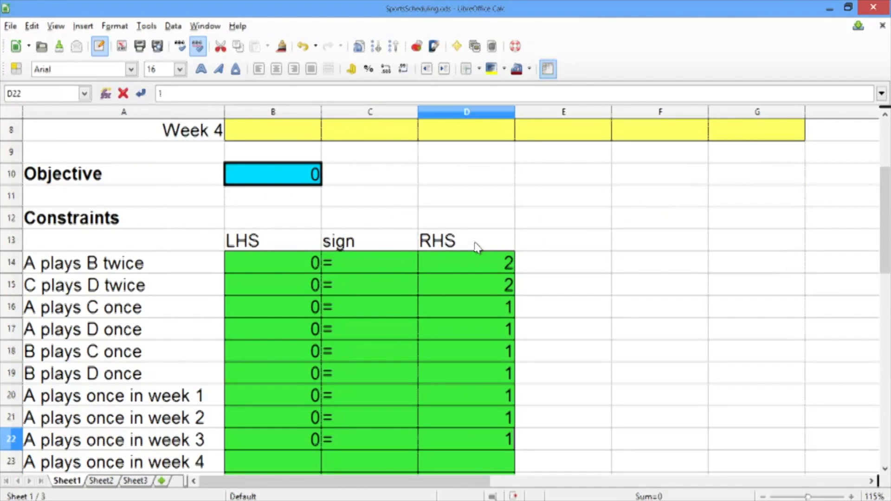
Enter the LHS formula =B8+C8+D8 in row 23 for the "A plays once in week 4" constraint
{"action": "key", "text": "Left"}
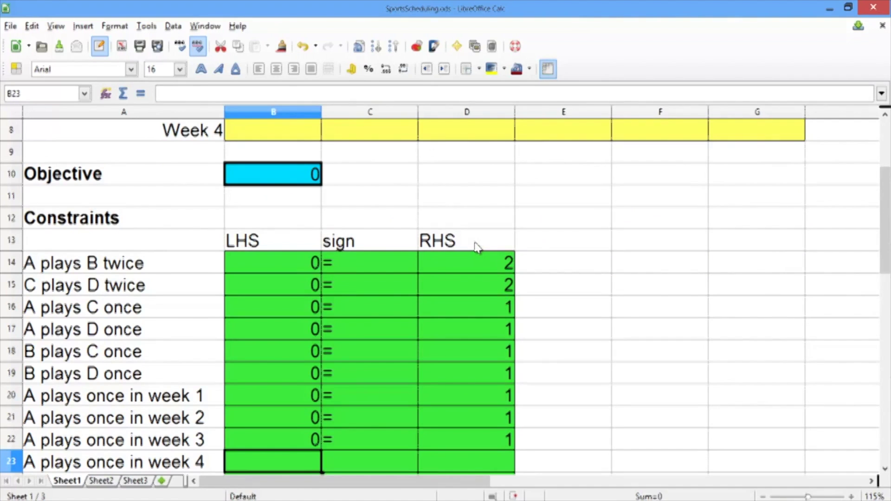
{"action": "type", "text": "="}
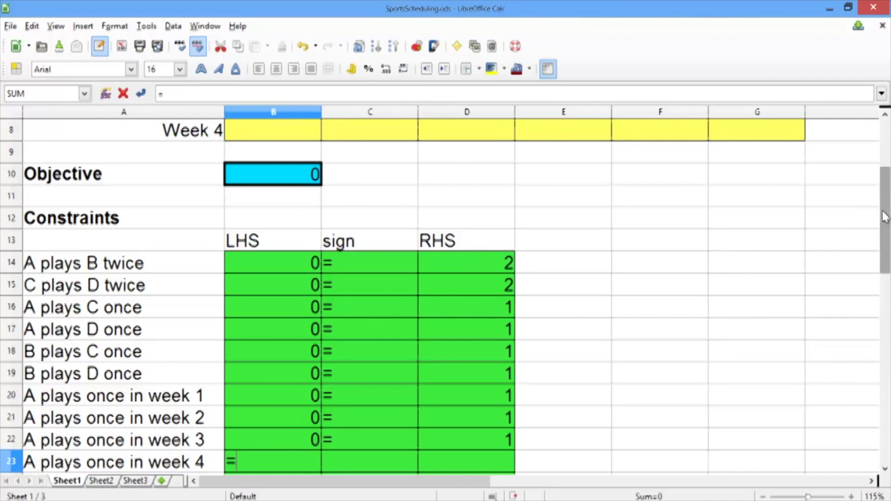
{"action": "left_click_drag", "start_coordinate": [884, 215], "coordinate": [884, 189]}
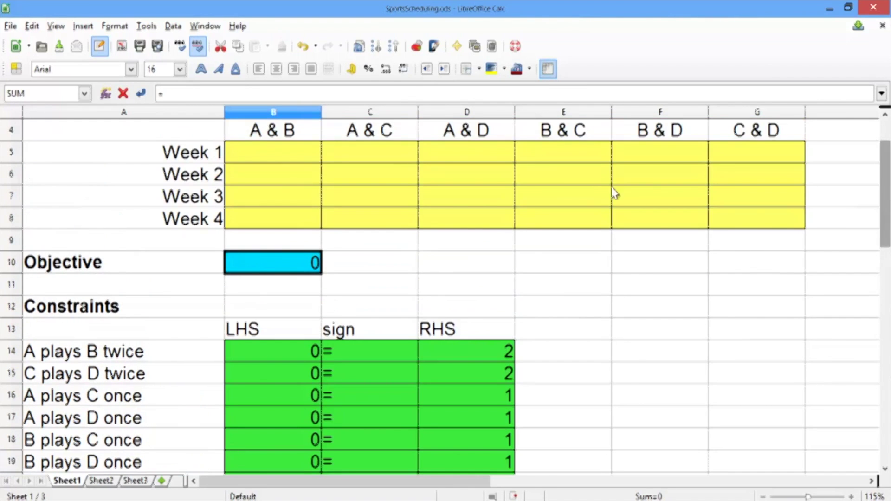
{"action": "left_click", "coordinate": [297, 223]}
{"action": "type", "text": "+"}
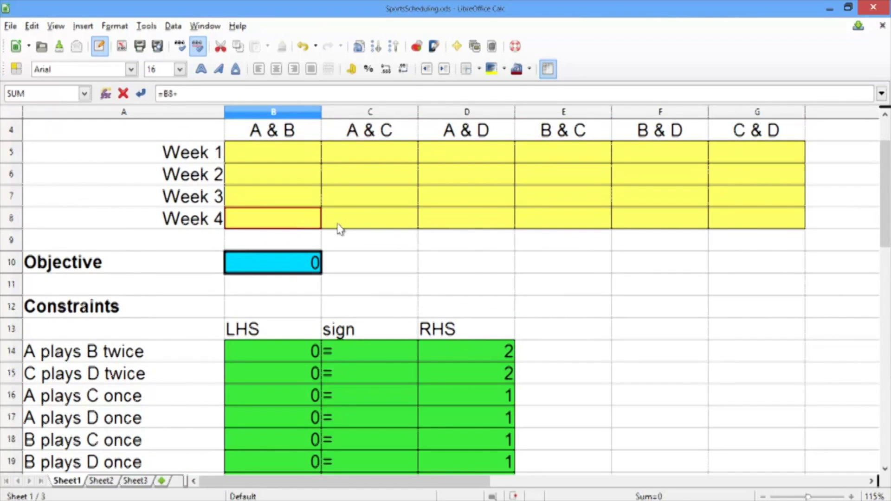
{"action": "left_click", "coordinate": [374, 222]}
{"action": "type", "text": "+"}
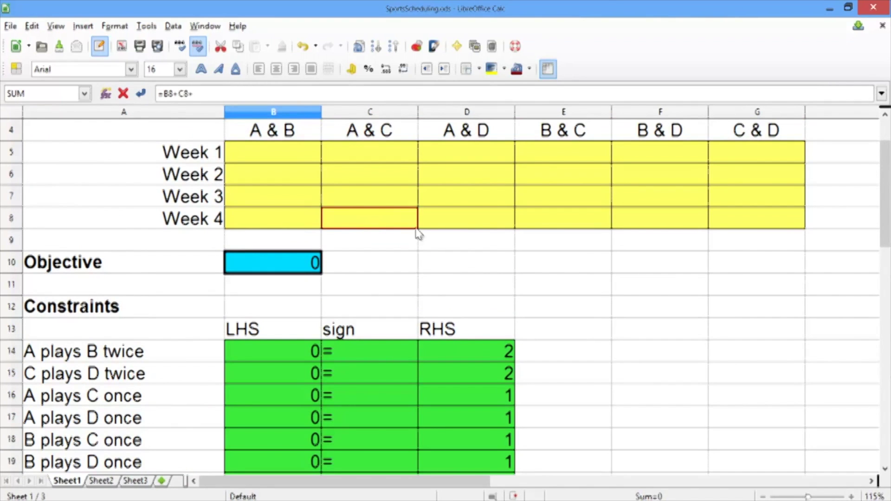
{"action": "left_click", "coordinate": [478, 228]}
{"action": "scroll", "coordinate": [479, 228], "scroll_direction": "down", "scroll_amount": 2}
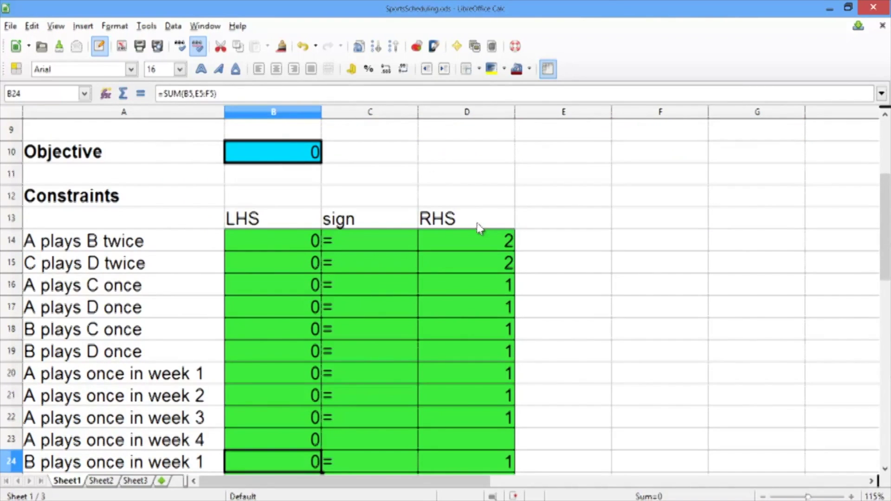
Complete the "A plays once in week 4" constraint in row 23 with sign = and RHS 1
{"action": "key", "text": "Up"}
{"action": "key", "text": "Right"}
{"action": "type", "text": "="}
{"action": "key", "text": "Tab"}
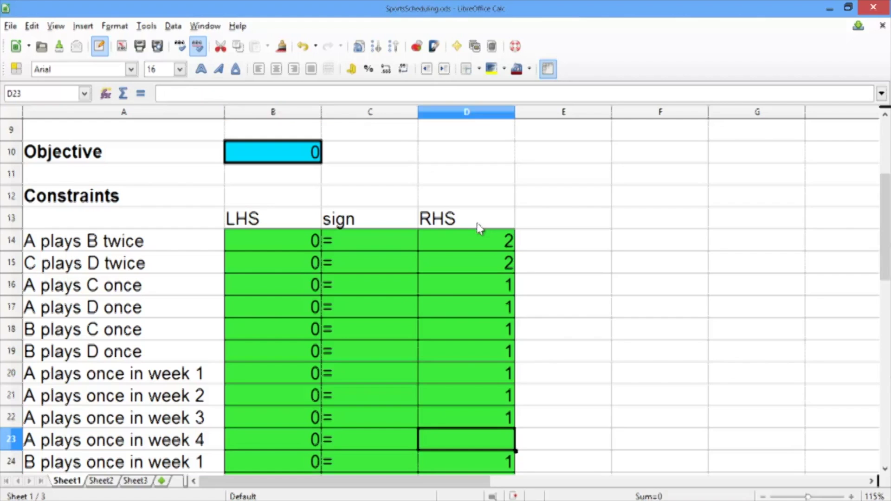
{"action": "type", "text": "1"}
{"action": "key", "text": "Return"}
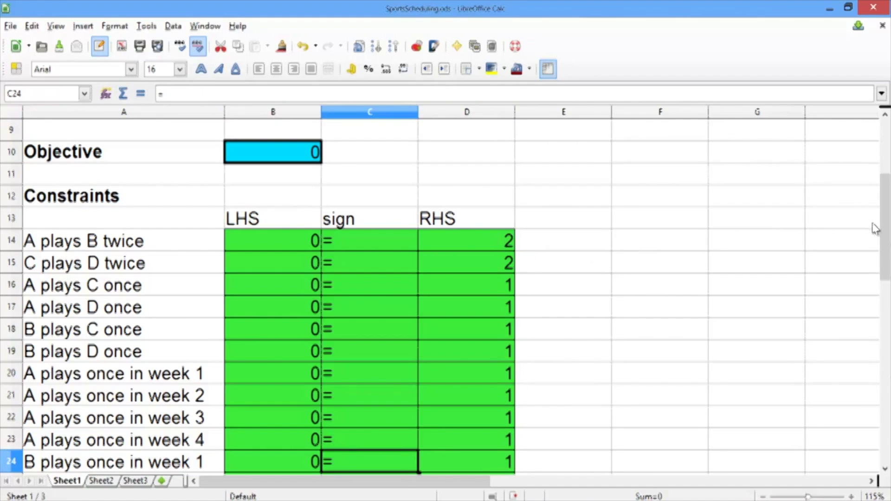
Open the Solver and set its target cell to the objective cell $B$10
{"action": "left_click_drag", "start_coordinate": [885, 234], "coordinate": [861, 322]}
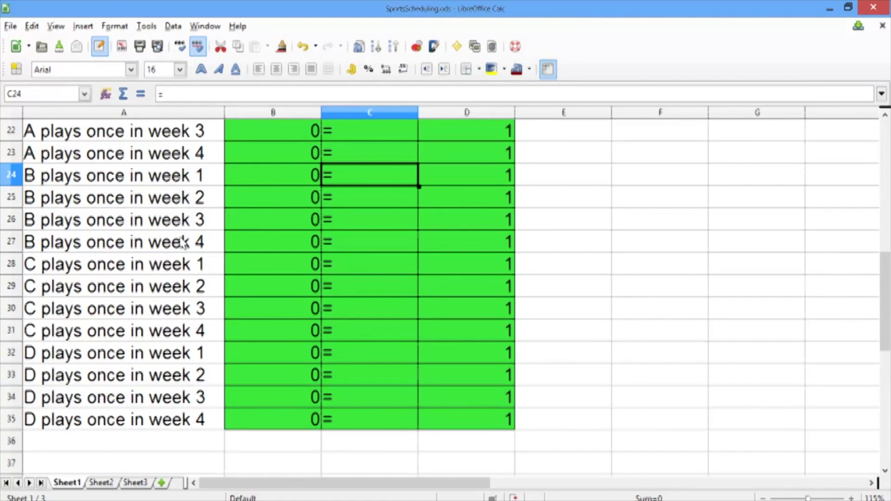
{"action": "left_click", "coordinate": [148, 26]}
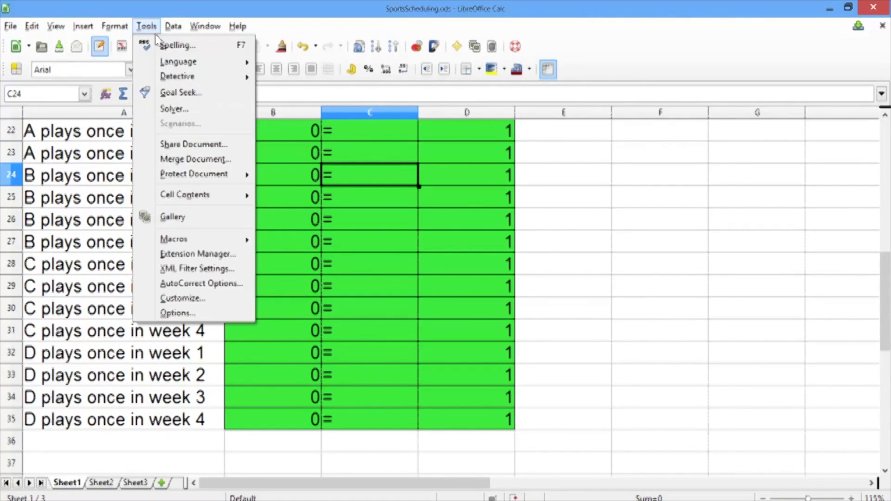
{"action": "left_click", "coordinate": [182, 110]}
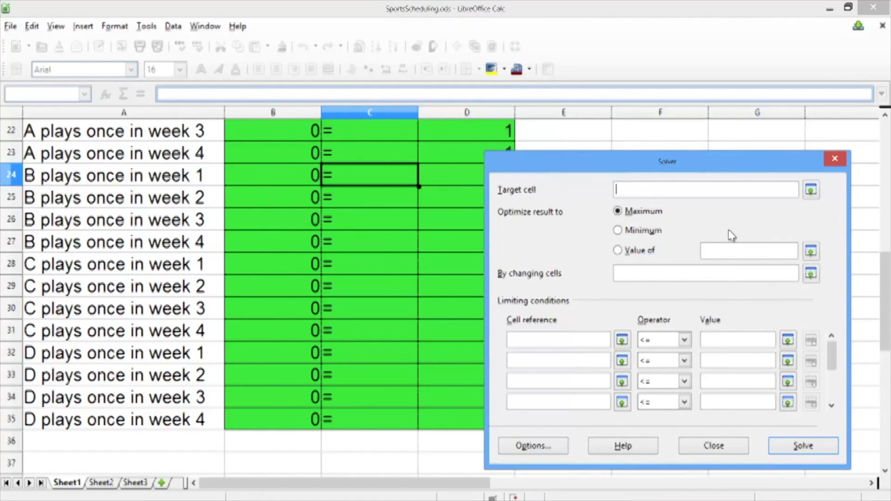
{"action": "left_click_drag", "start_coordinate": [884, 282], "coordinate": [884, 191]}
{"action": "left_click", "coordinate": [677, 190]}
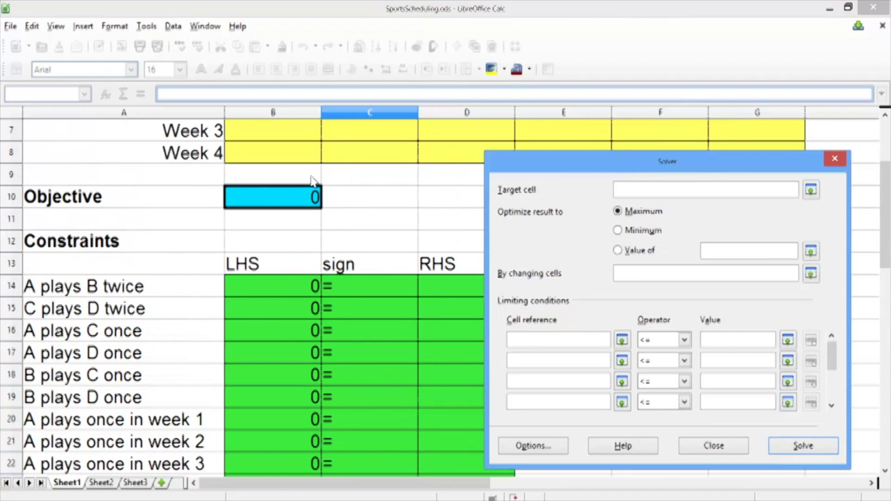
{"action": "left_click", "coordinate": [261, 199]}
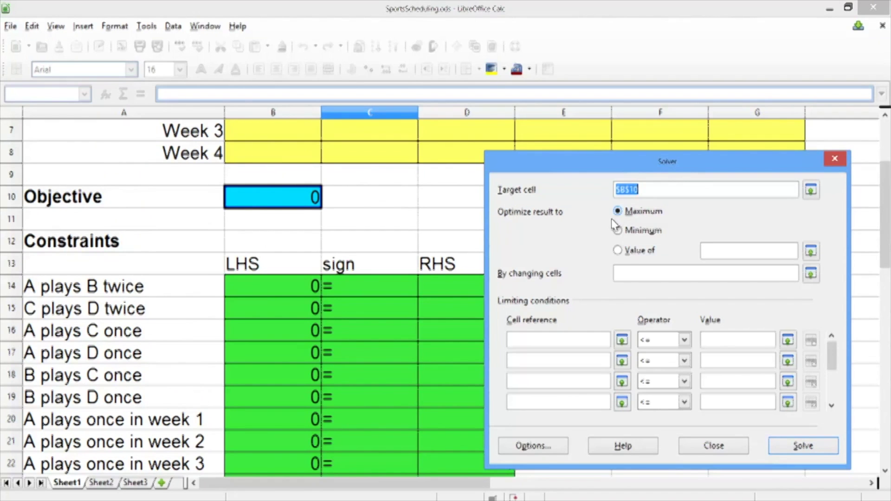
Set the Solver's changing cells to the decision variable range $B$5:$G$8
{"action": "left_click", "coordinate": [629, 275]}
{"action": "left_click_drag", "start_coordinate": [886, 214], "coordinate": [885, 174]}
{"action": "left_click", "coordinate": [644, 271]}
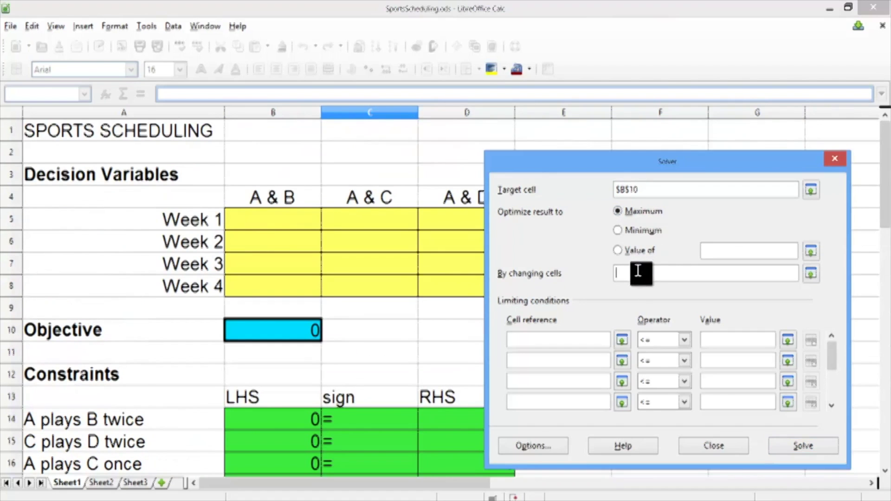
{"action": "left_click_drag", "start_coordinate": [277, 224], "coordinate": [742, 291]}
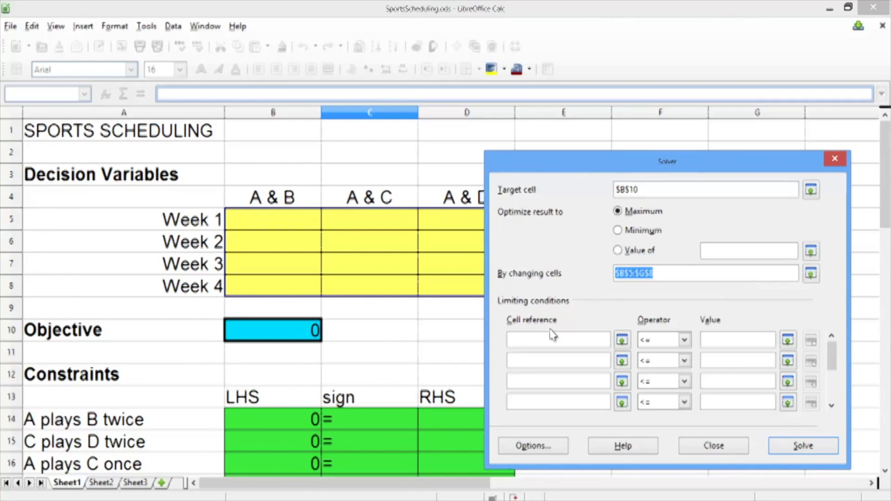
Add a first limiting condition requiring the LHS cells $B$14:$B$35 to equal (=) the RHS cells $D$14:$D$35
{"action": "left_click", "coordinate": [885, 471]}
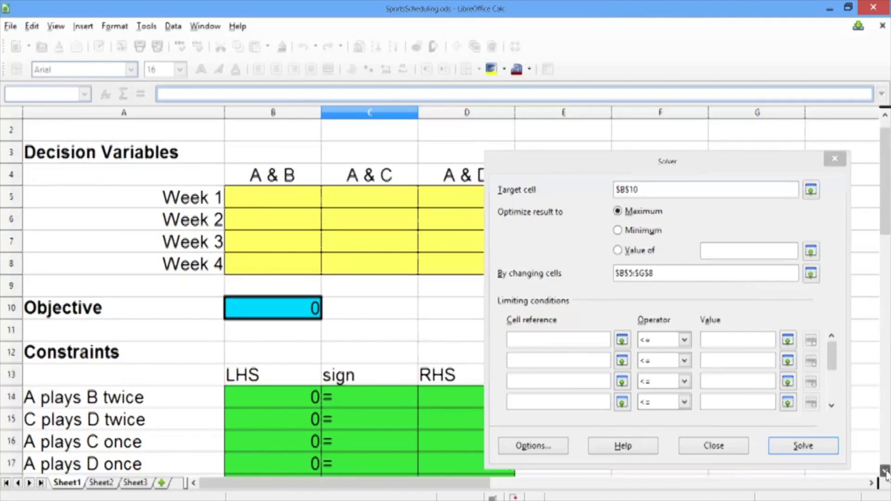
{"action": "left_click", "coordinate": [885, 472]}
{"action": "left_click", "coordinate": [885, 472]}
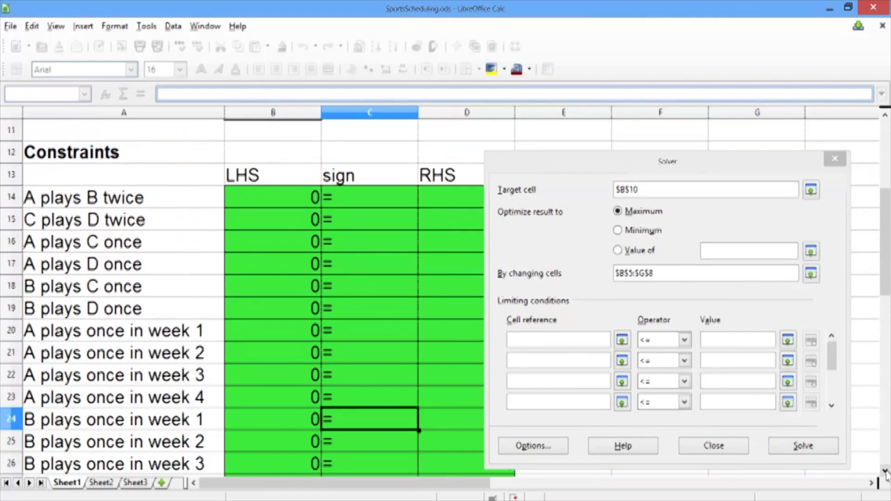
{"action": "left_click", "coordinate": [541, 338]}
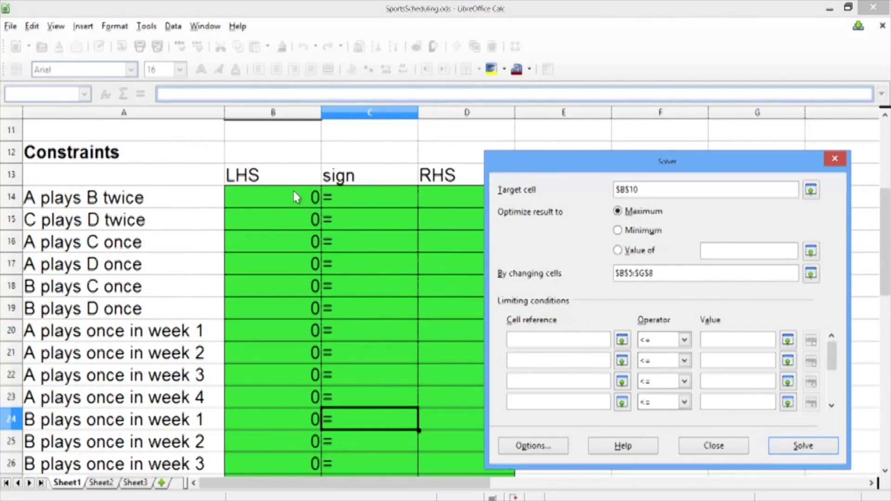
{"action": "left_click_drag", "start_coordinate": [279, 193], "coordinate": [276, 404]}
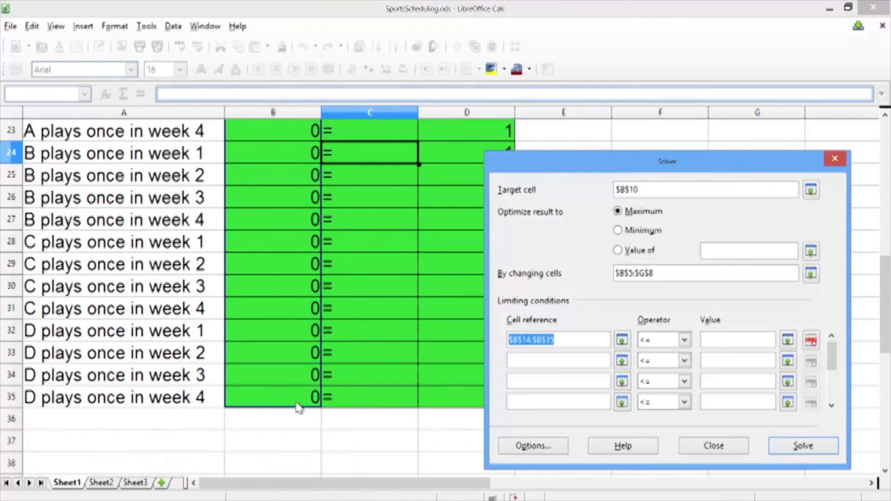
{"action": "left_click", "coordinate": [682, 341]}
{"action": "left_click", "coordinate": [668, 366]}
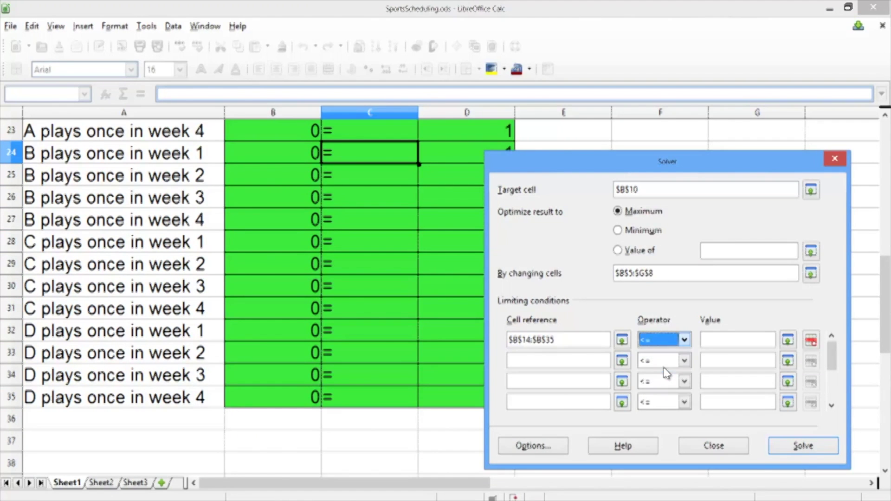
{"action": "left_click", "coordinate": [712, 342]}
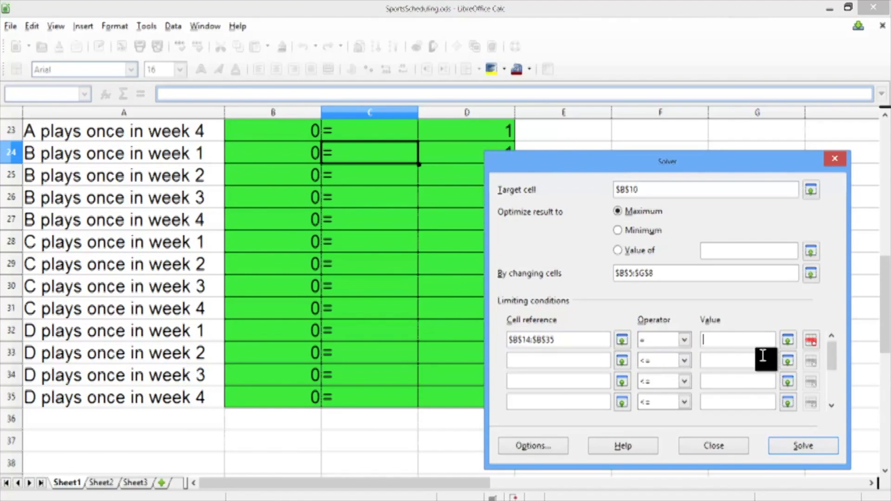
{"action": "left_click_drag", "start_coordinate": [885, 324], "coordinate": [888, 250]}
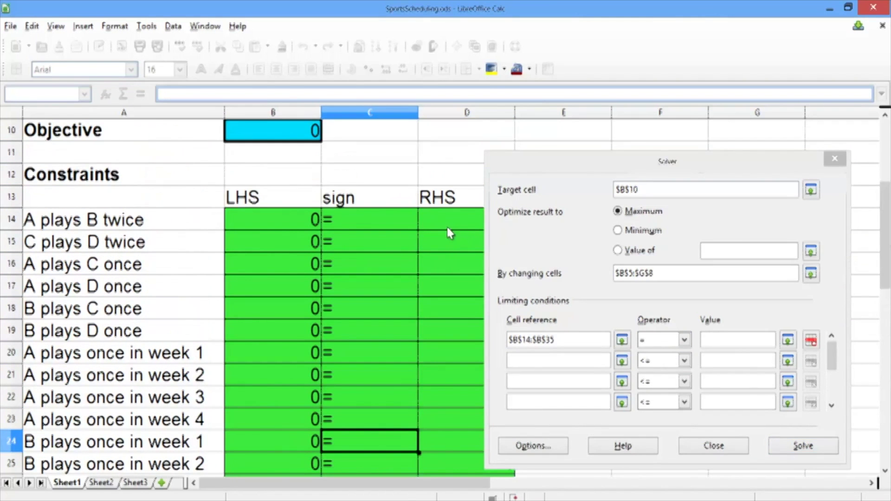
{"action": "left_click", "coordinate": [730, 342]}
{"action": "left_click_drag", "start_coordinate": [433, 229], "coordinate": [452, 407]}
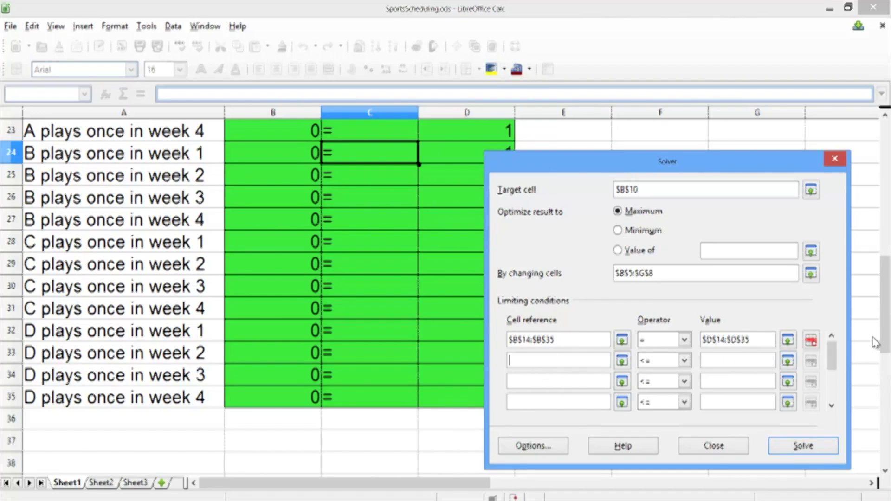
Add a second limiting condition making the decision variables $B$5:$G$8 Binary
{"action": "left_click", "coordinate": [883, 295]}
{"action": "left_click_drag", "start_coordinate": [883, 295], "coordinate": [882, 232]}
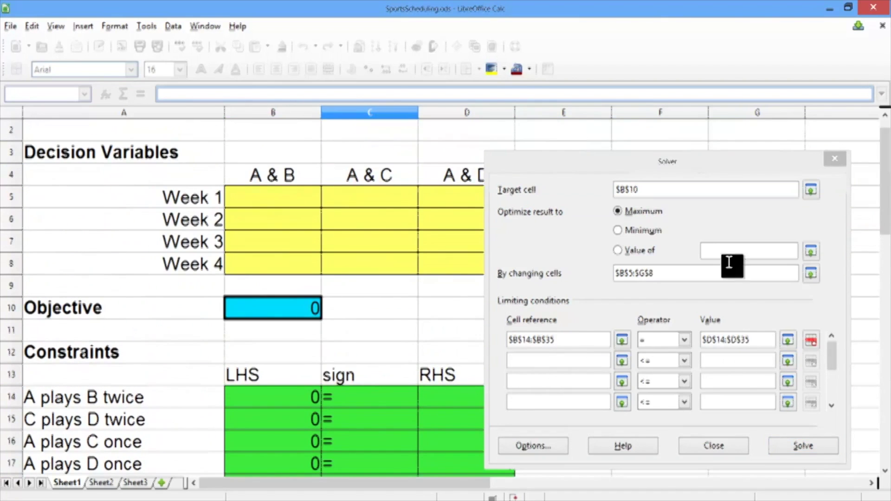
{"action": "left_click", "coordinate": [570, 363]}
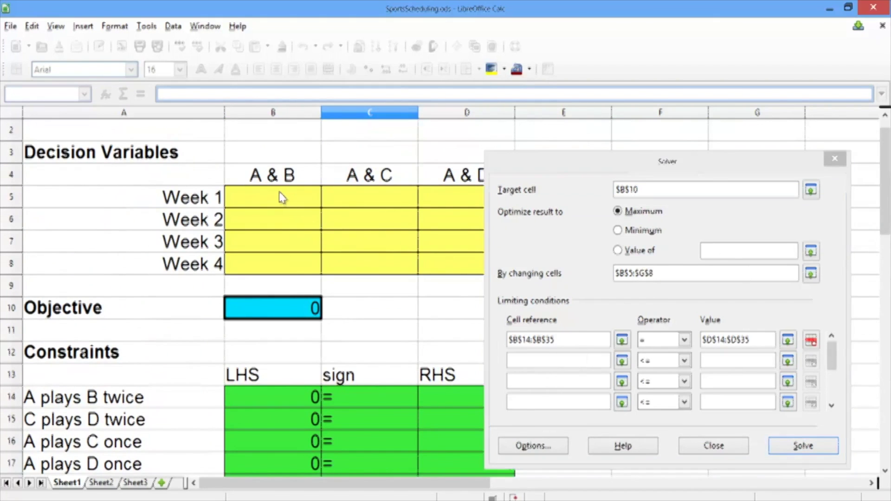
{"action": "left_click_drag", "start_coordinate": [285, 197], "coordinate": [742, 268]}
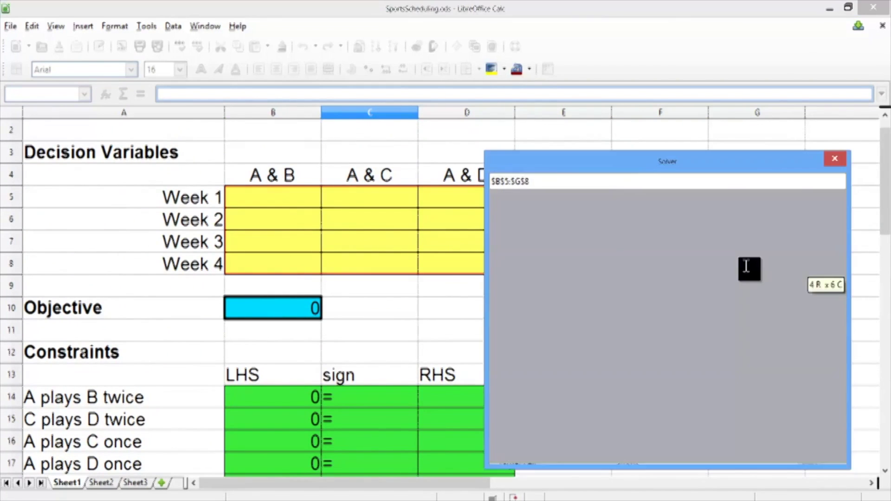
{"action": "left_click", "coordinate": [683, 361]}
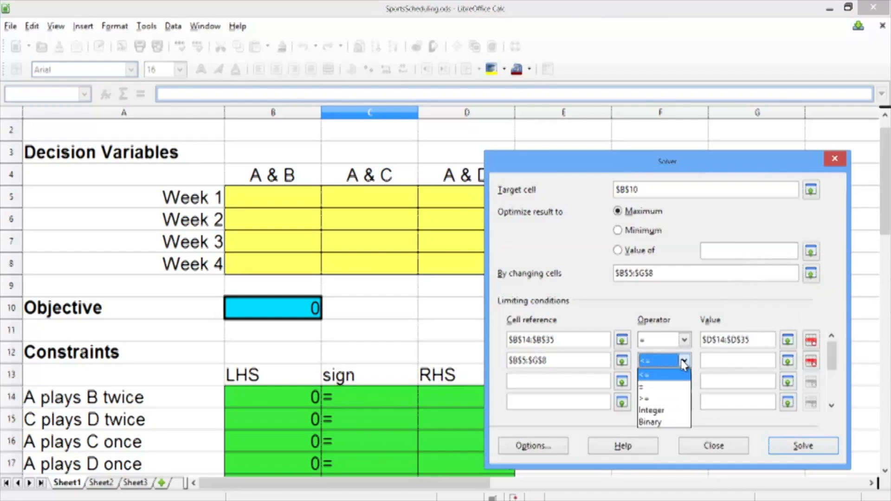
{"action": "left_click", "coordinate": [657, 422]}
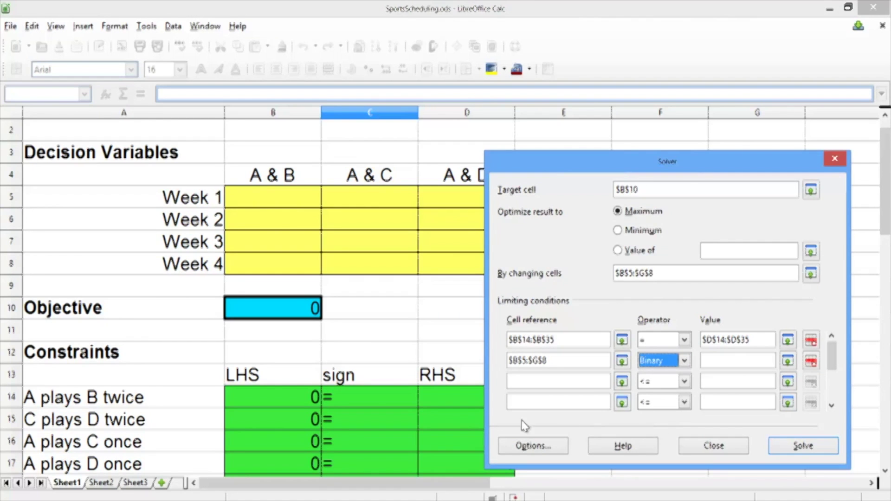
Solve the model with the LibreOffice Linear Solver engine and keep the result
{"action": "left_click", "coordinate": [514, 446]}
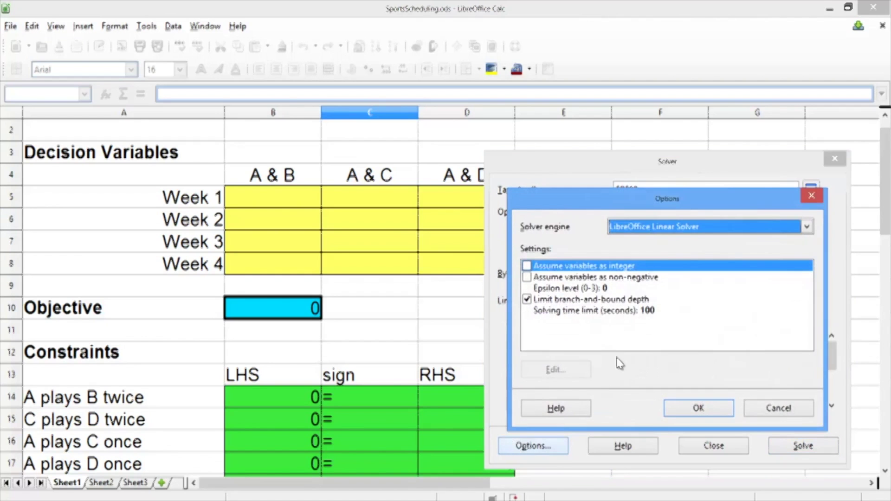
{"action": "left_click", "coordinate": [806, 226]}
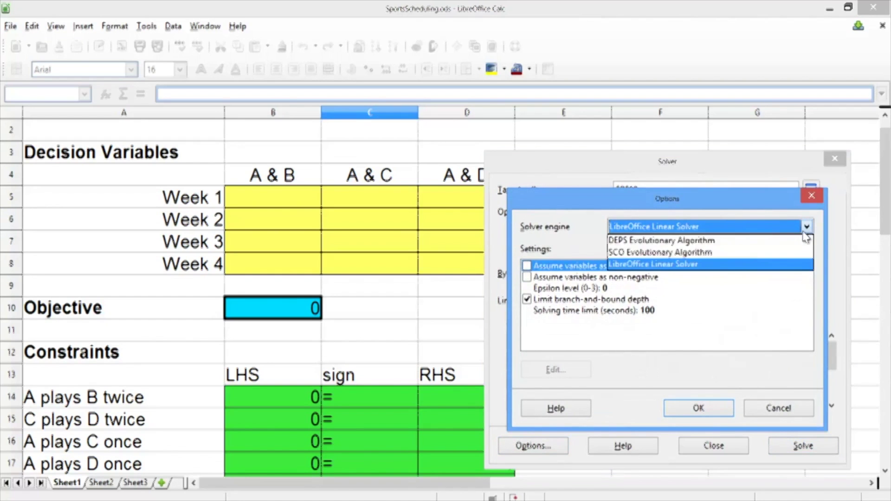
{"action": "left_click", "coordinate": [751, 273]}
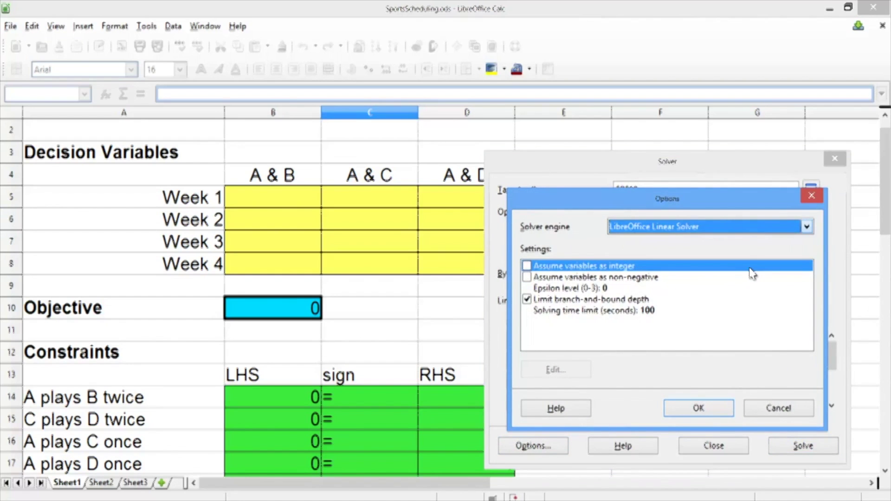
{"action": "left_click", "coordinate": [700, 407]}
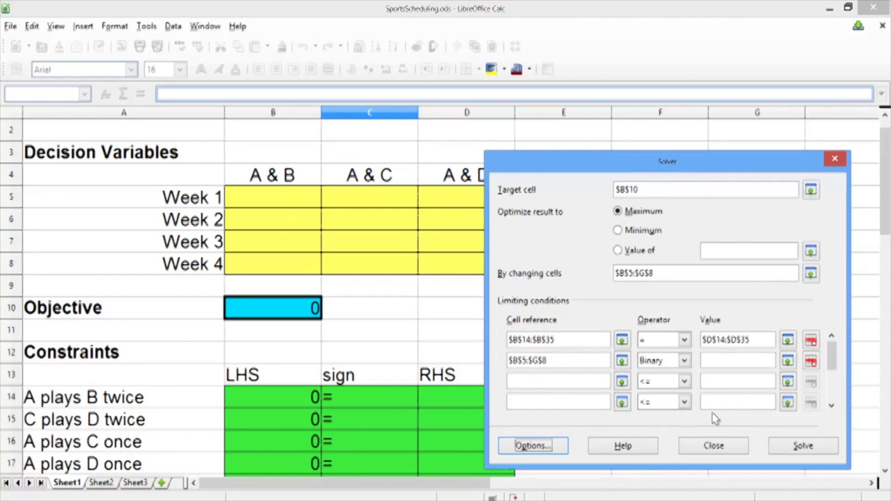
{"action": "left_click", "coordinate": [804, 447]}
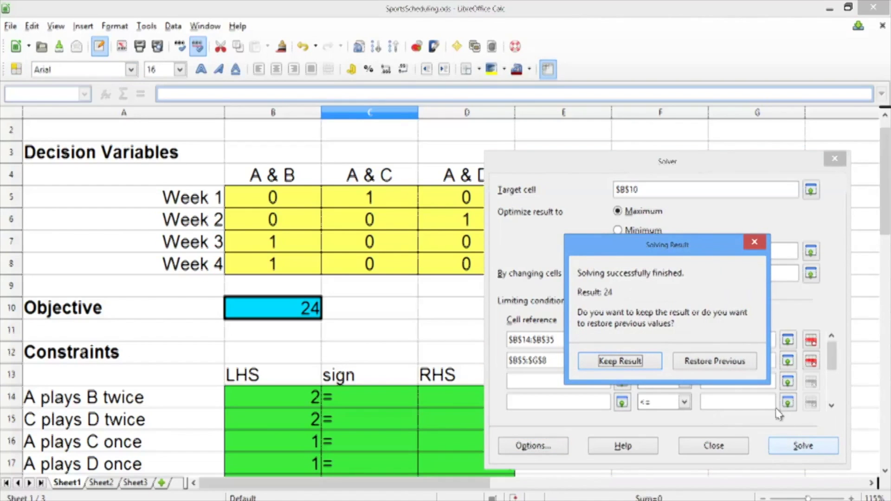
{"action": "left_click", "coordinate": [624, 364]}
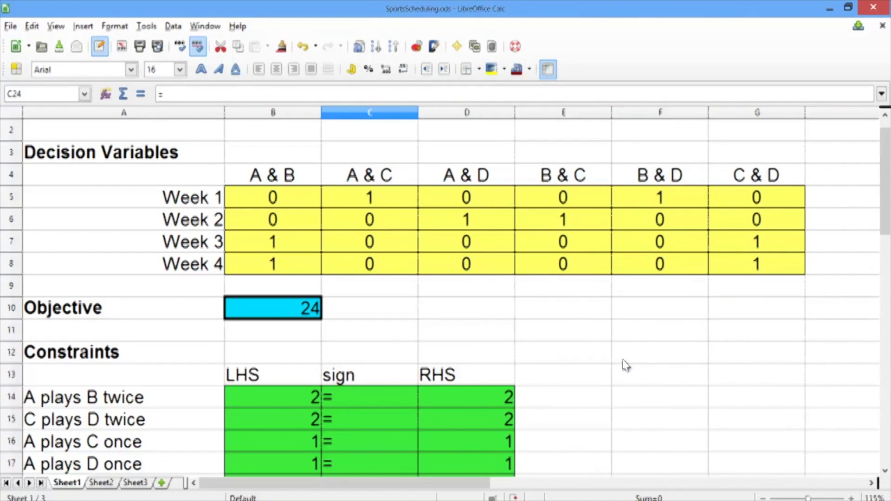